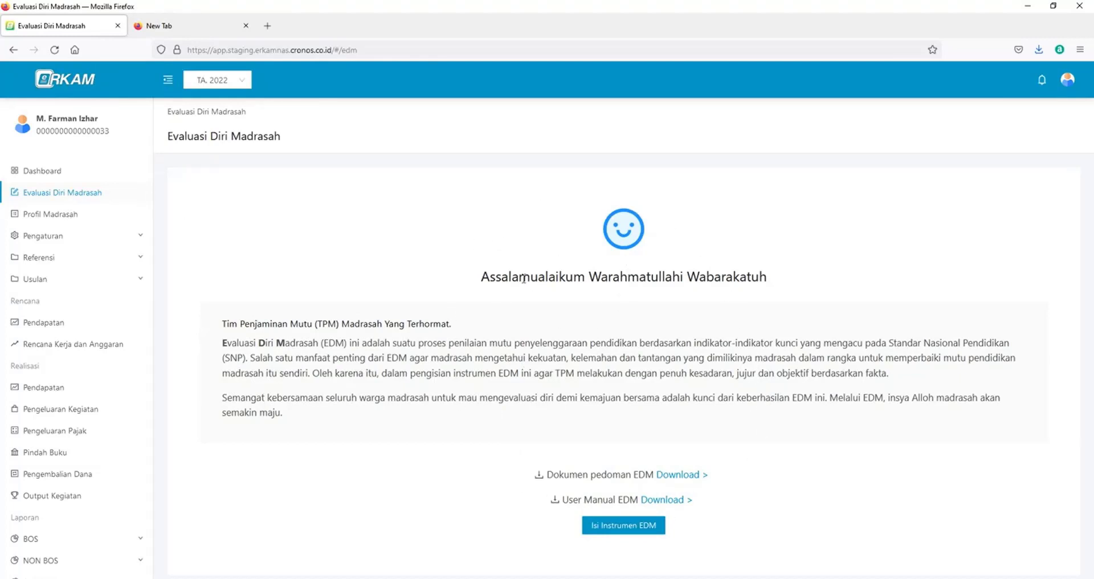
# Open the EDM instrument questionnaire and expand the Hasil EDM section to show its score pages
pyautogui.click(610, 528)
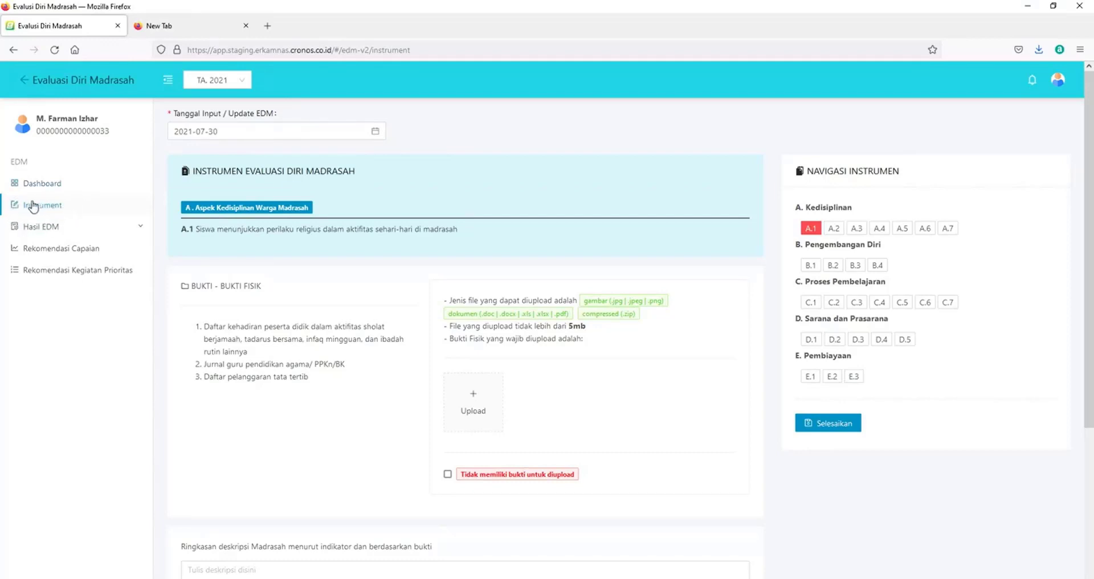
pyautogui.click(101, 229)
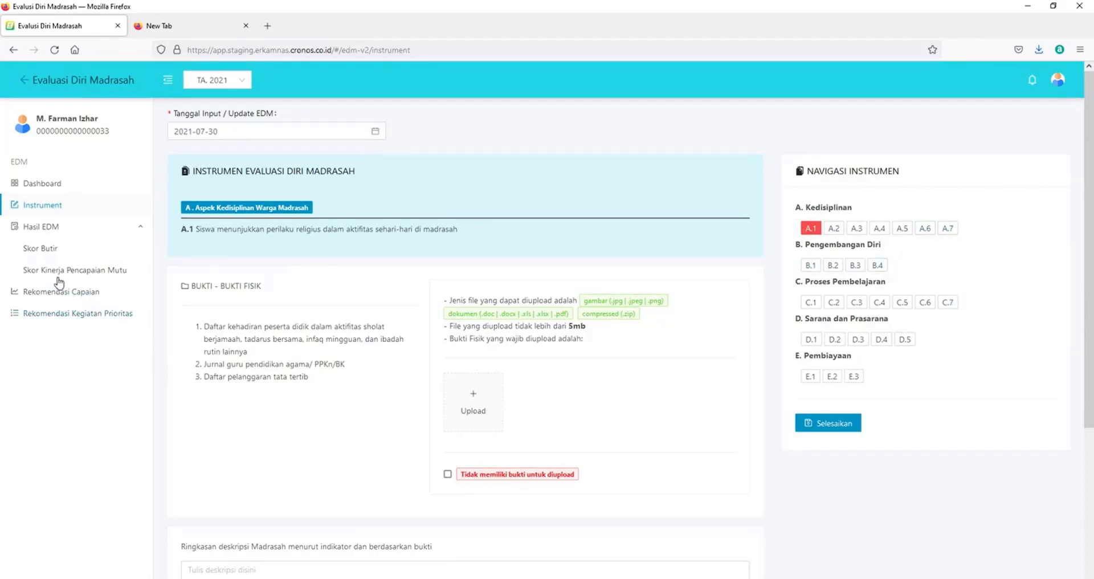
pyautogui.click(111, 271)
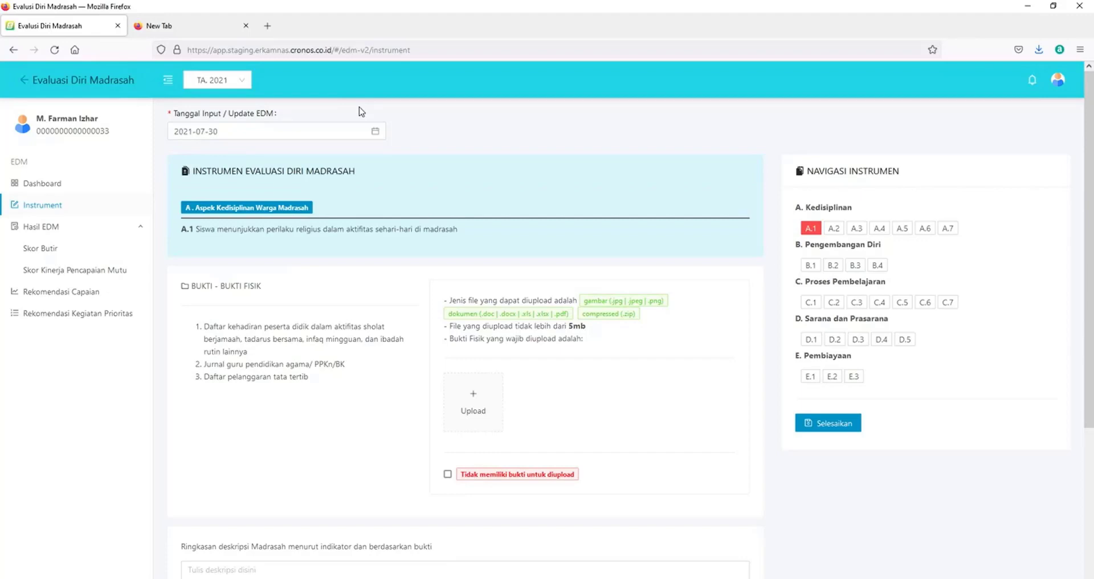
# Set the EDM input/update date to 2021-07-31
pyautogui.click(240, 134)
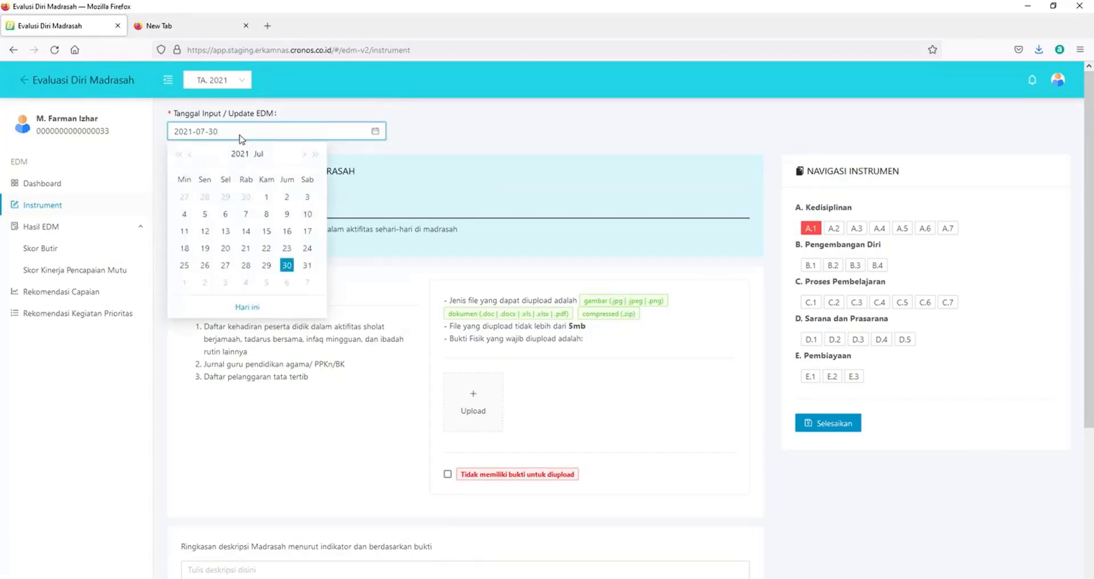
pyautogui.click(307, 265)
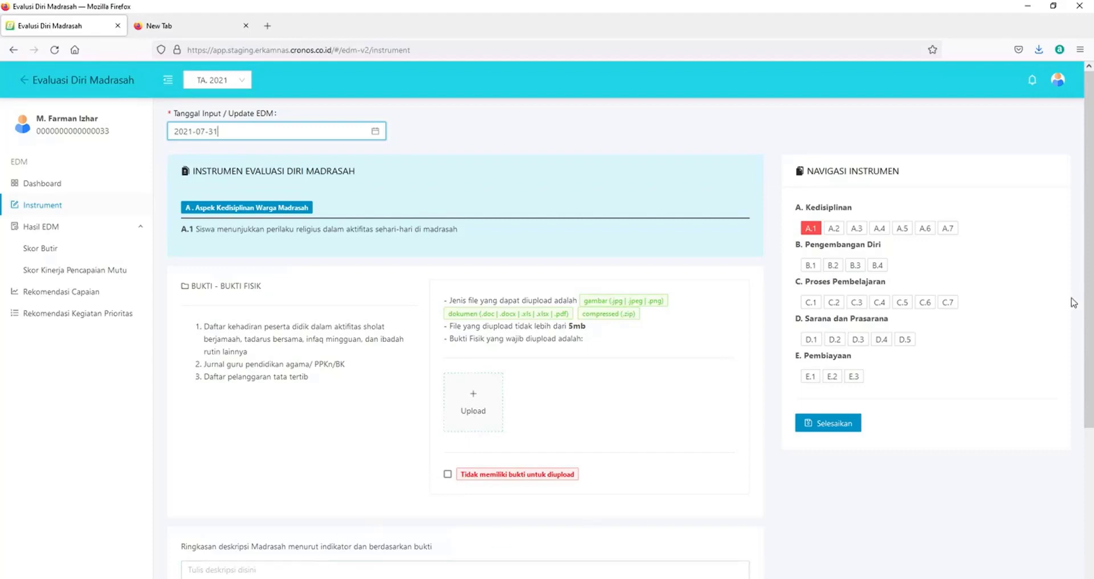
# Upload the Word document EDM.A.1.1 from the farman folder as physical evidence for indicator A.1
pyautogui.moveTo(1088, 242); pyautogui.dragTo(1093, 382)
pyautogui.scroll(3, 231, 314)
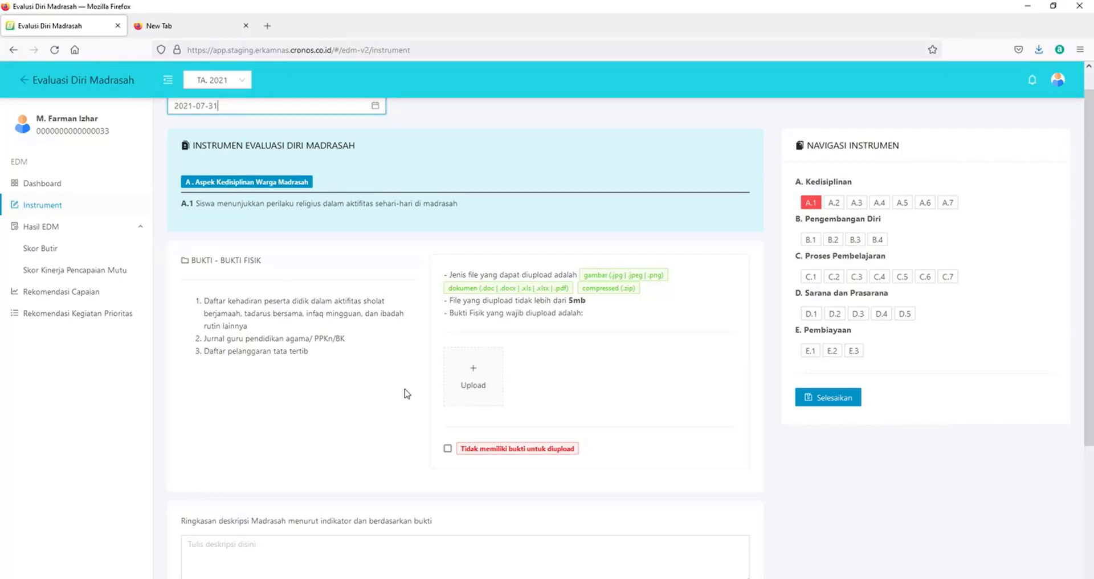
pyautogui.click(480, 376)
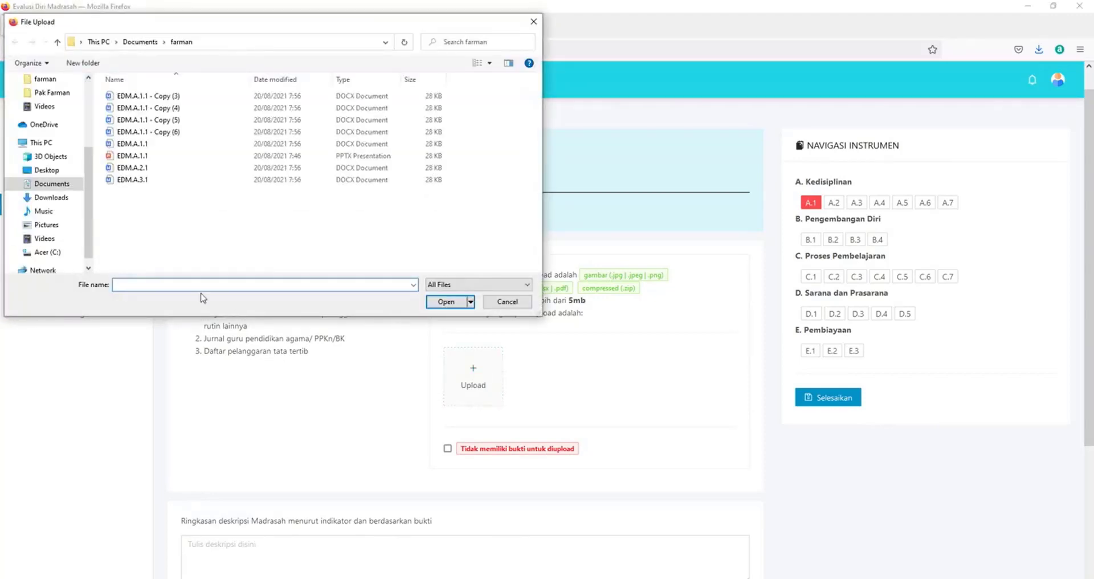
pyautogui.click(161, 147)
pyautogui.click(447, 301)
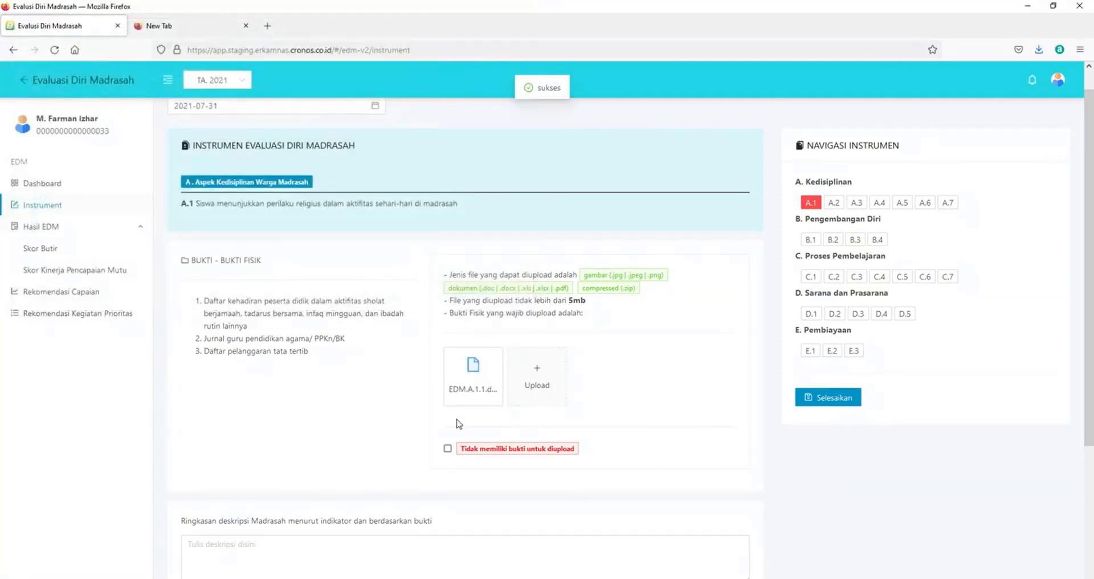
pyautogui.moveTo(481, 396)
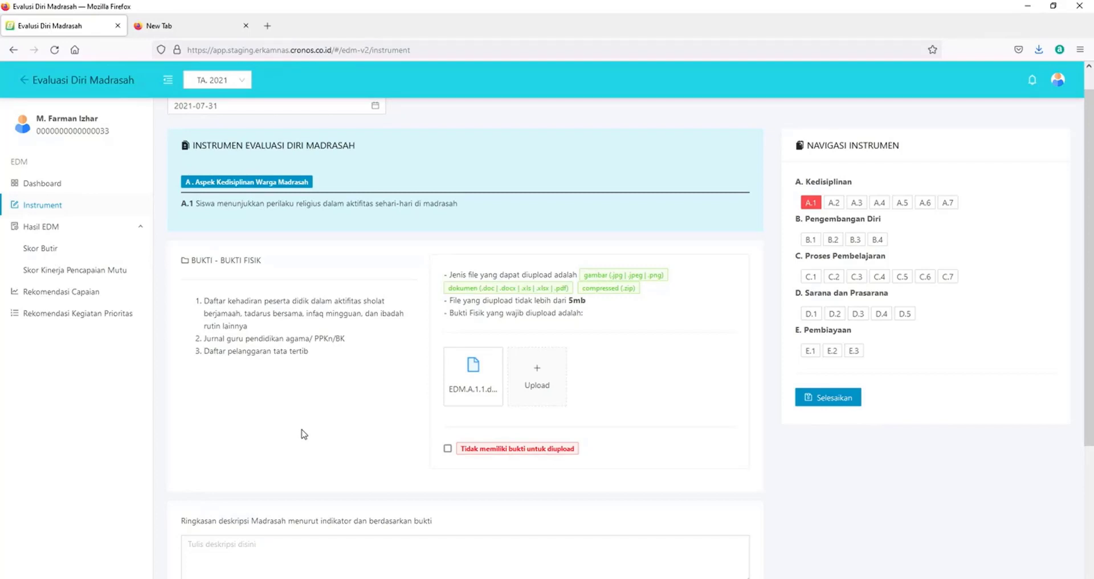
# Enter "Tidak semua siswa mengikuti kegiatan shalat berjamaah di madrasah." as the opening of indicator A.1's summary description
pyautogui.click(227, 549)
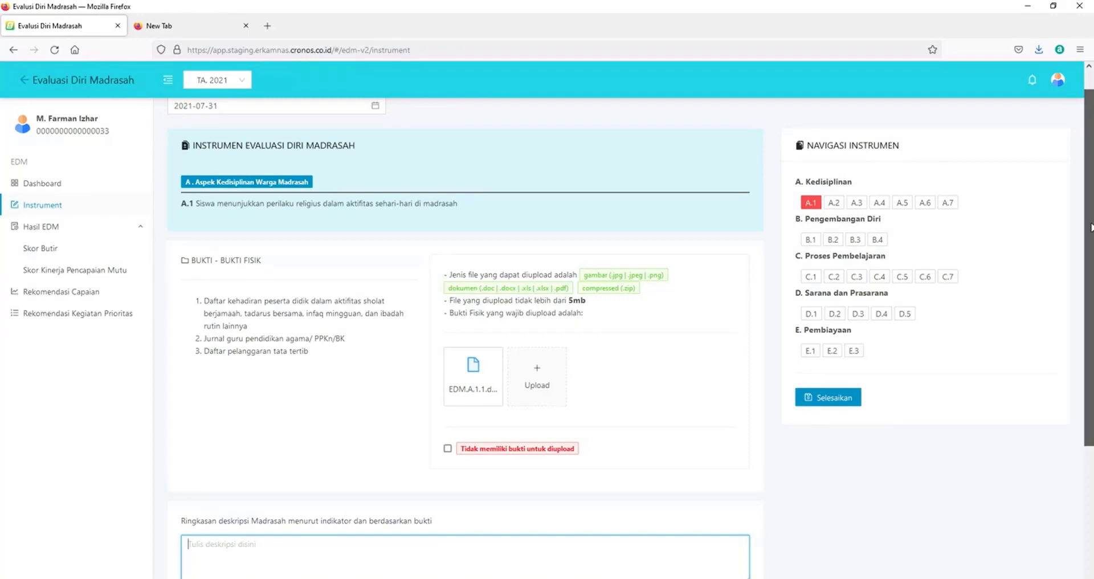
pyautogui.moveTo(1091, 227)
pyautogui.mouseDown()
pyautogui.moveTo(1090, 300)
pyautogui.moveTo(1091, 242)
pyautogui.mouseUp()
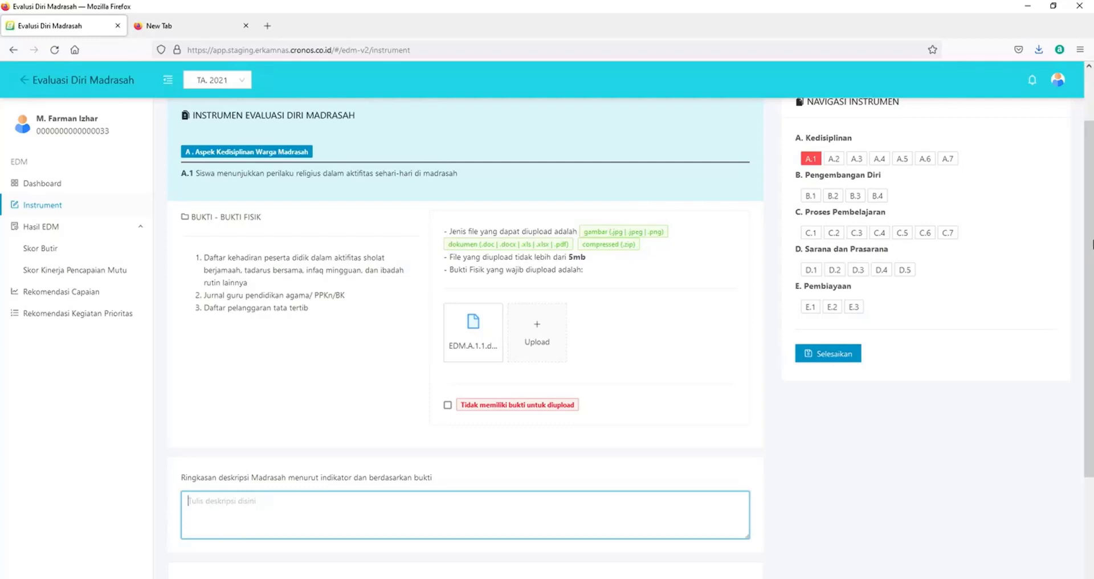
pyautogui.write('Tidak ')
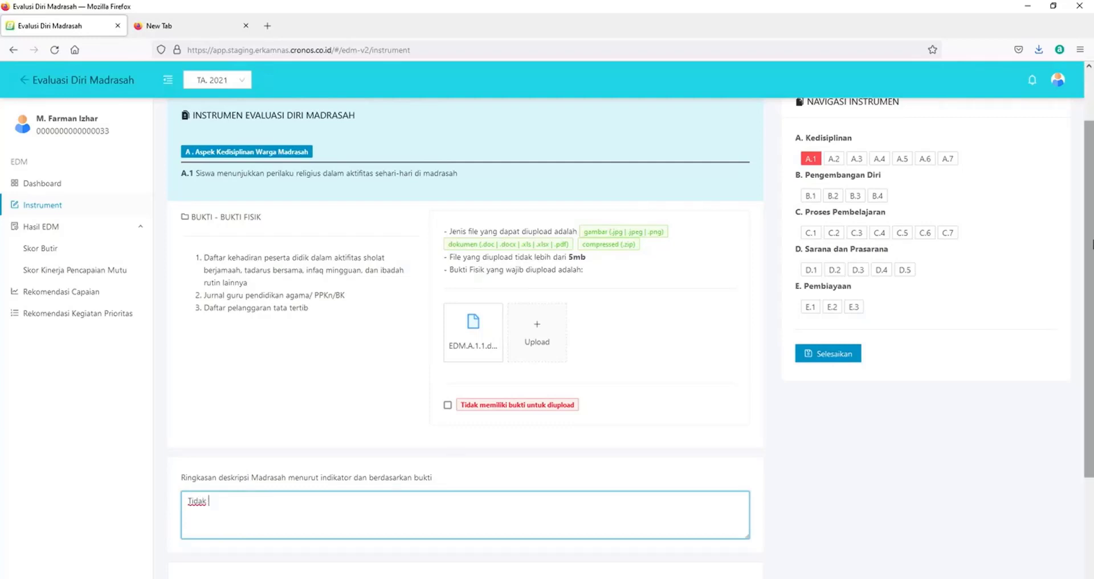
pyautogui.write('semua siswa')
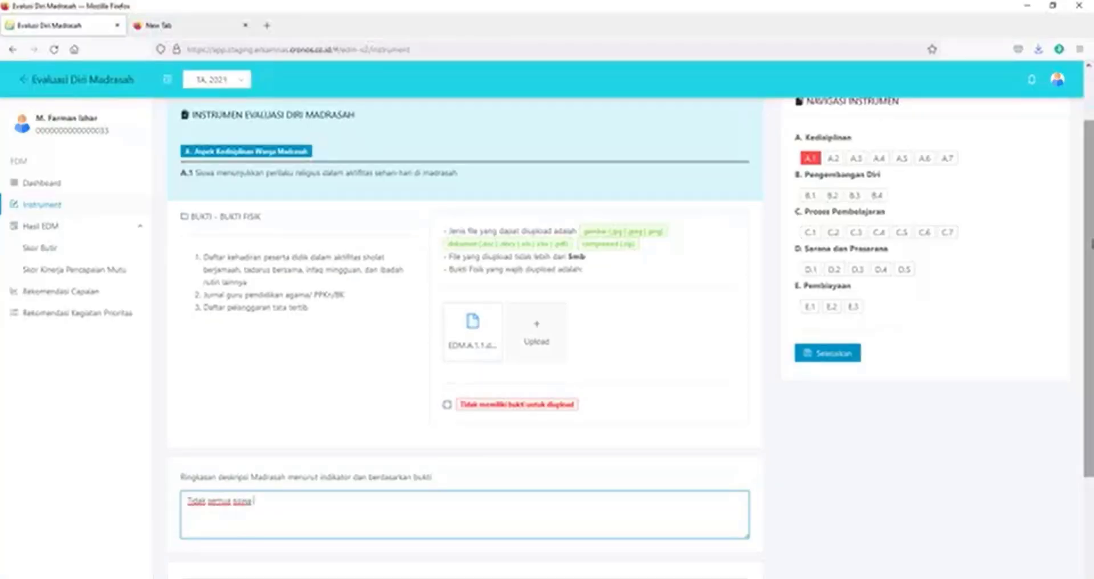
pyautogui.write(' mengikuti')
pyautogui.write('kegiatan sh')
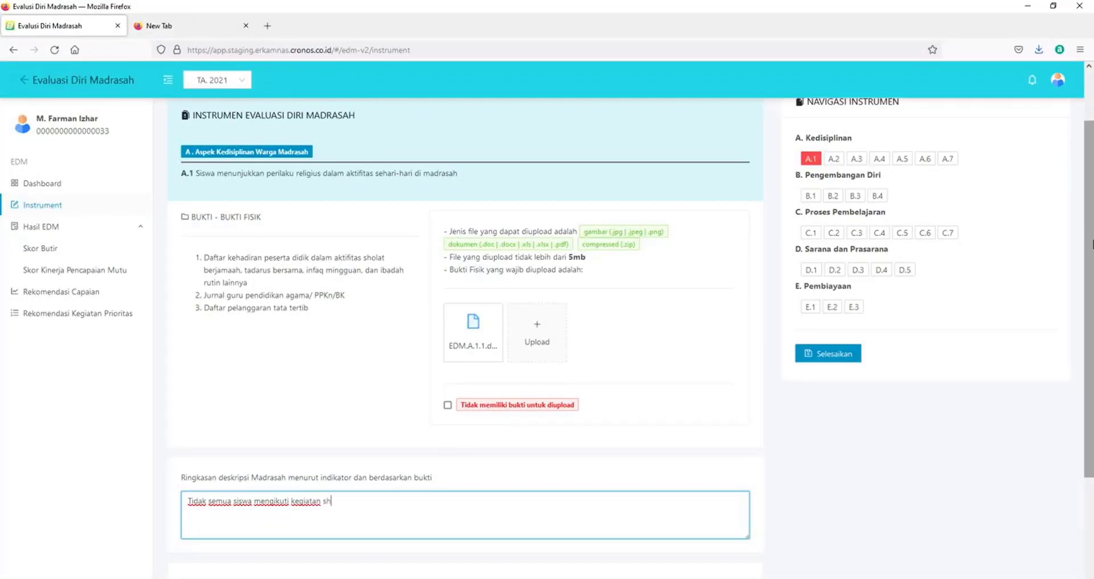
pyautogui.write('alat berjamaah di madrasah.')
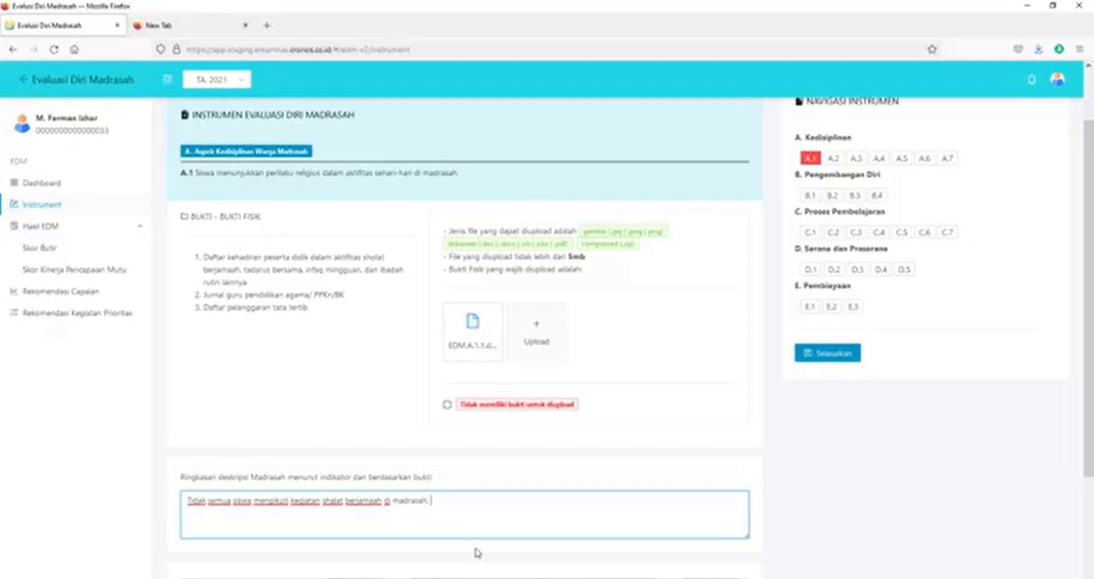
pyautogui.write('d')
pyautogui.press('BackSpace')
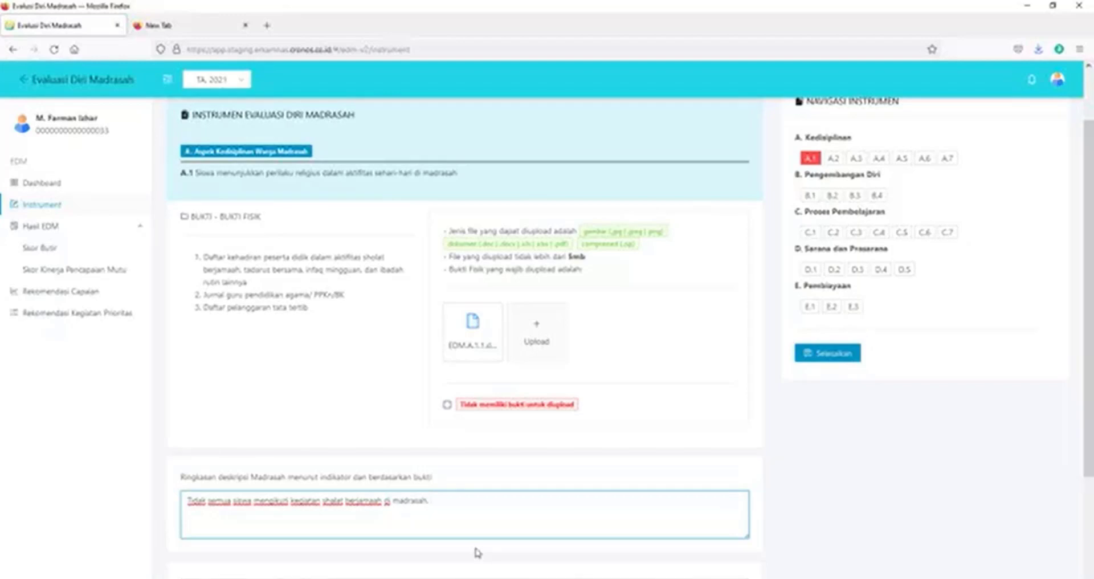
# Continue A.1's summary: "Hal ini dikarenakan sarana prasarana ibadah shalat berjamaah belum memadai untuk menampung seluruh siswa: tempat kurang dan sajadah masih kurang."
pyautogui.write('Mal ini dikareka')
pyautogui.write('nakan sarana prasarana ibadah shalat berjamaah belum mema')
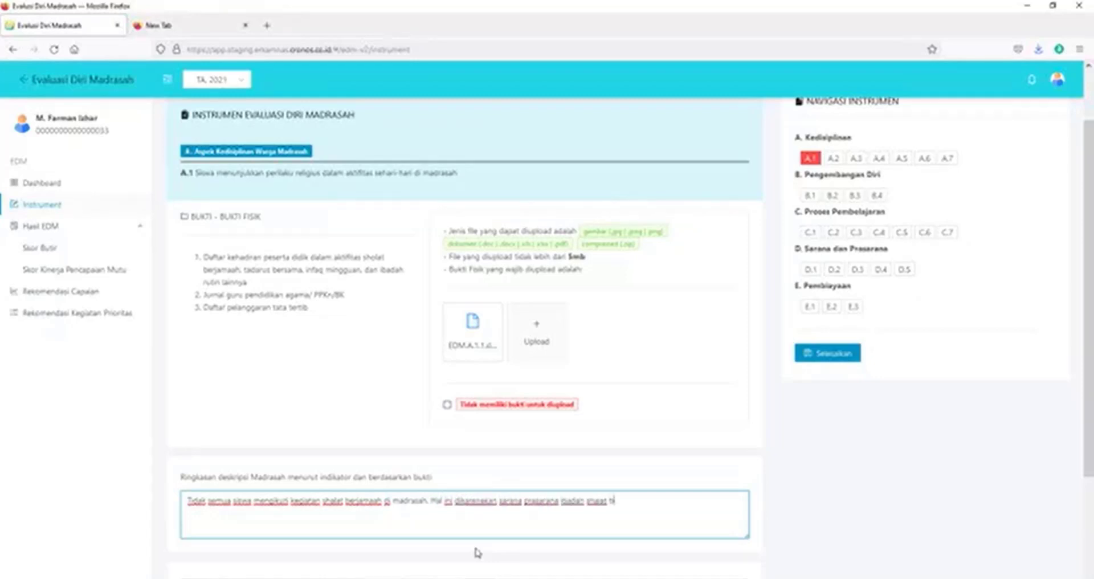
pyautogui.write('dai untuk menampung seluruh siswa termasuk kurang dari a')
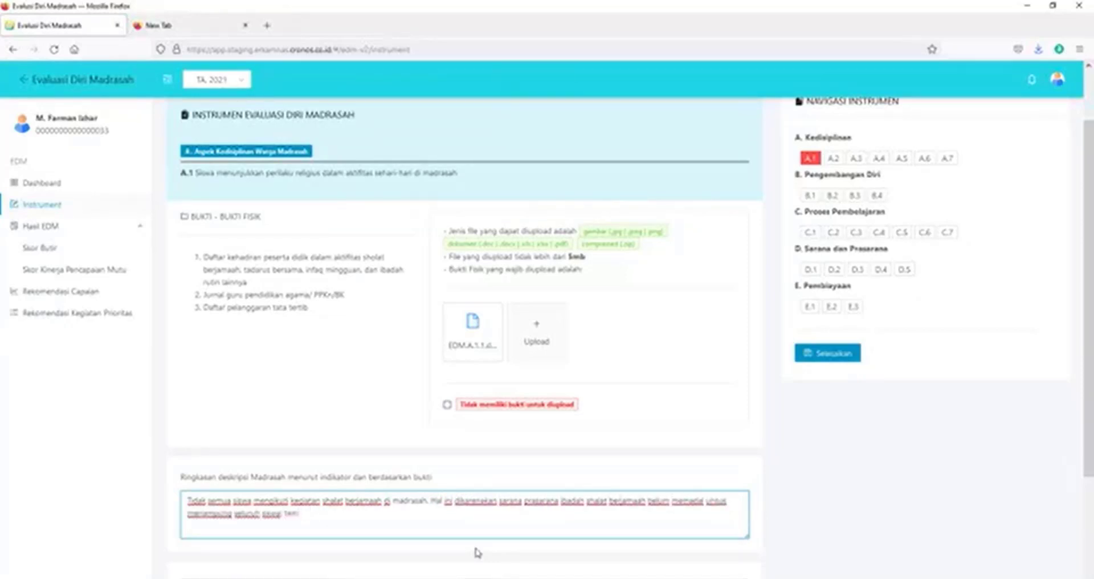
pyautogui.write('ajadah masih kurang.')
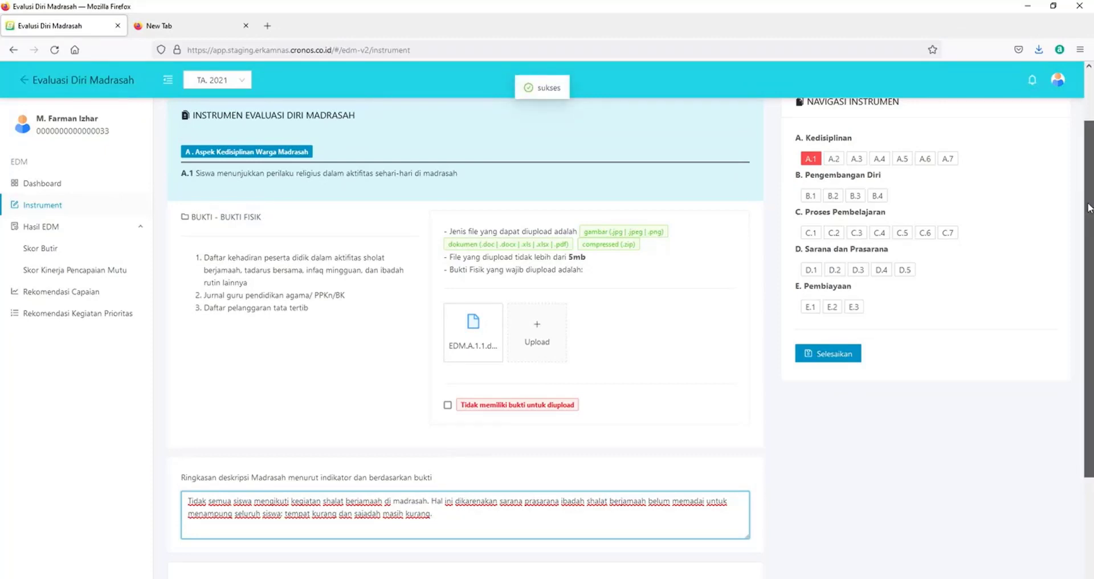
# Check the achievement level criteria for indicator A.1 and rate it T2 - Tingkat 2
pyautogui.moveTo(1088, 208); pyautogui.dragTo(1091, 296)
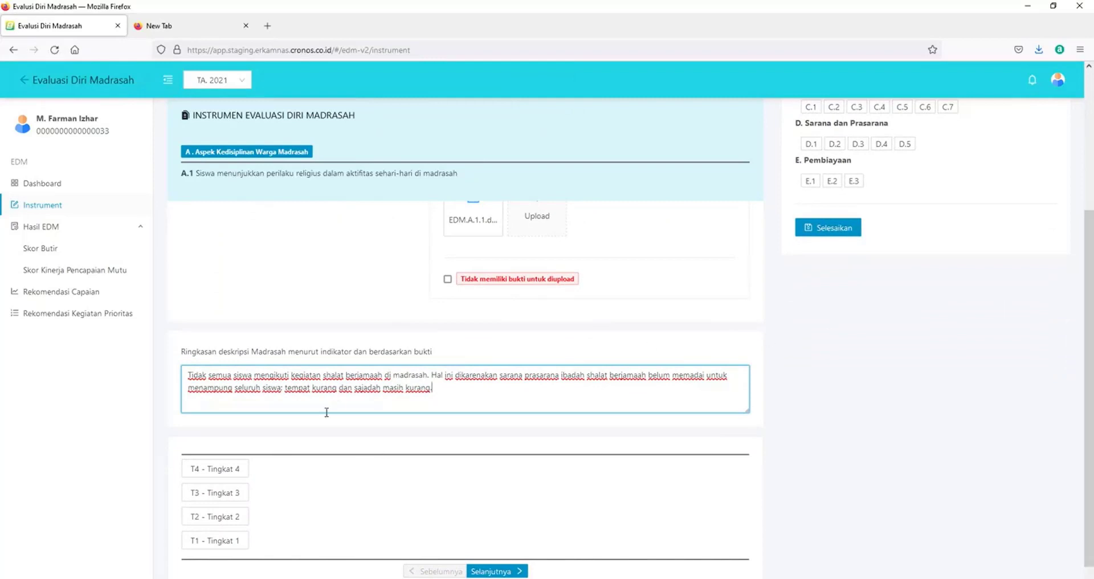
pyautogui.moveTo(226, 478)
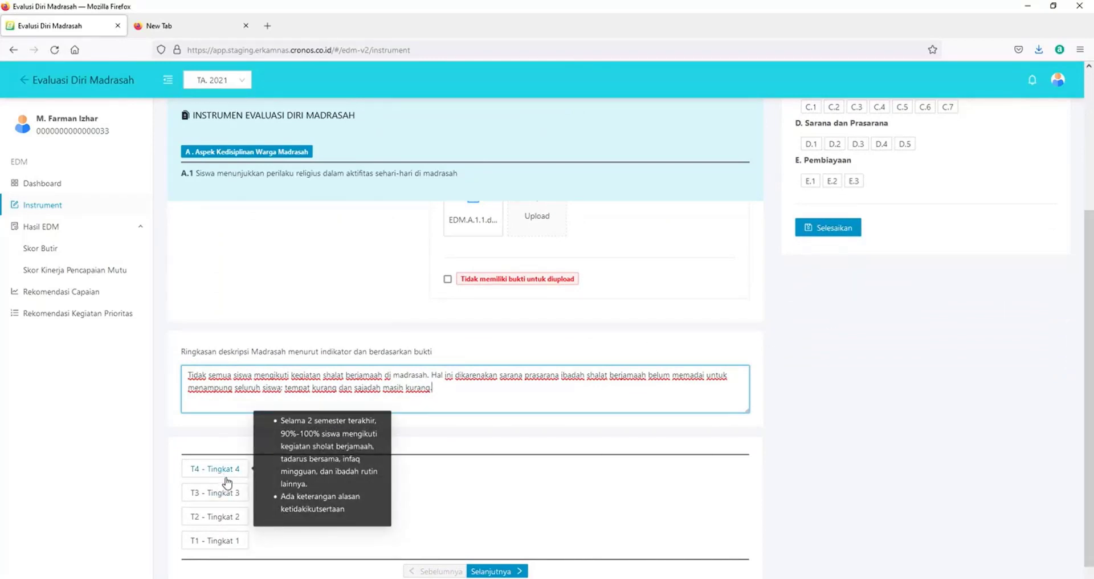
pyautogui.moveTo(227, 503)
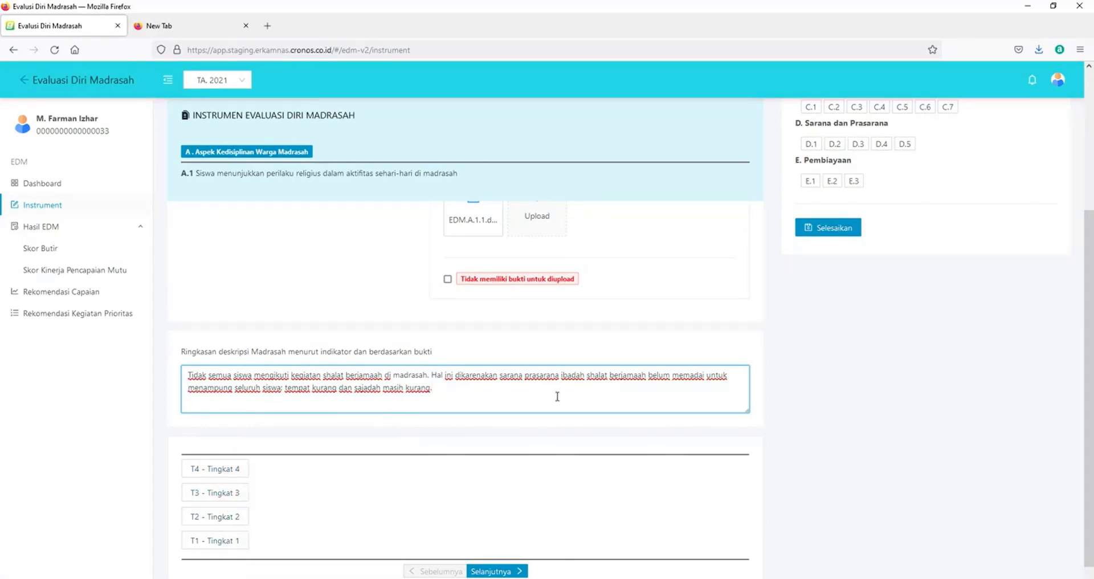
pyautogui.click(220, 517)
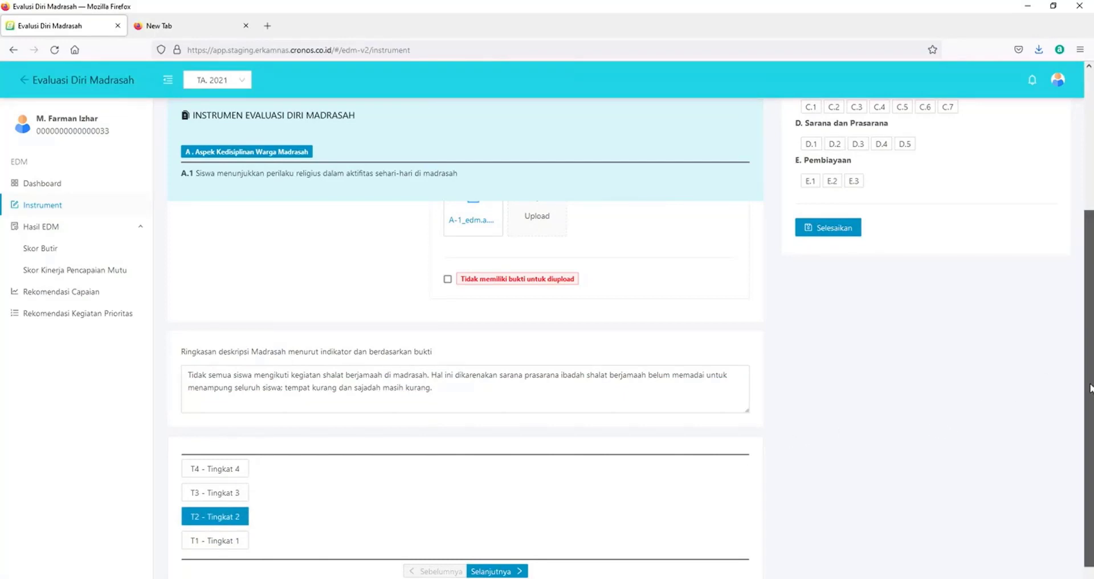
# Go to indicator A.2 and upload the Word document EDM.A.2.1 as its physical evidence
pyautogui.moveTo(1090, 387); pyautogui.dragTo(1092, 243)
pyautogui.click(854, 228)
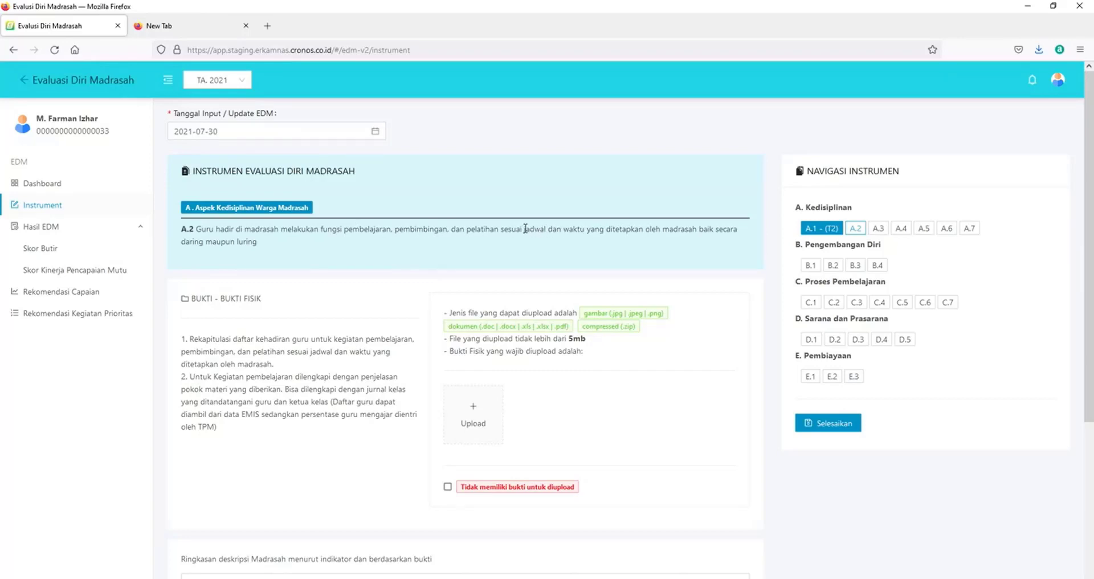
pyautogui.click(480, 406)
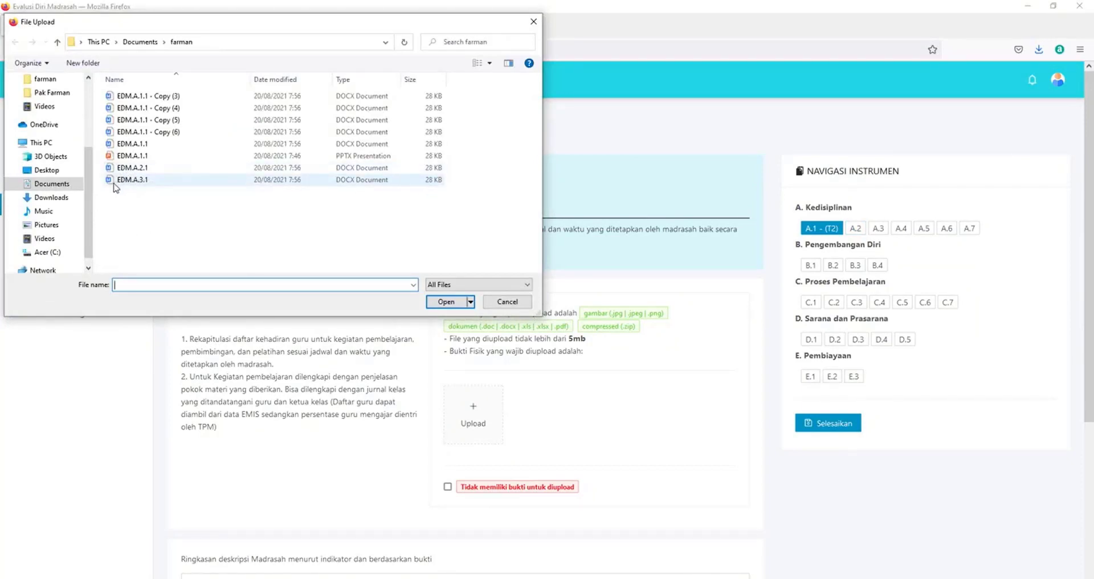
pyautogui.click(132, 167)
pyautogui.click(446, 301)
# Try to enter A.2's summary, starting "Kegiatan belajar mengajar yang disampaikan oleh guru belum terlaksana secara tertib dan sesuai jadwal" and citing the missing RPP
pyautogui.scroll(-3, 1091, 310)
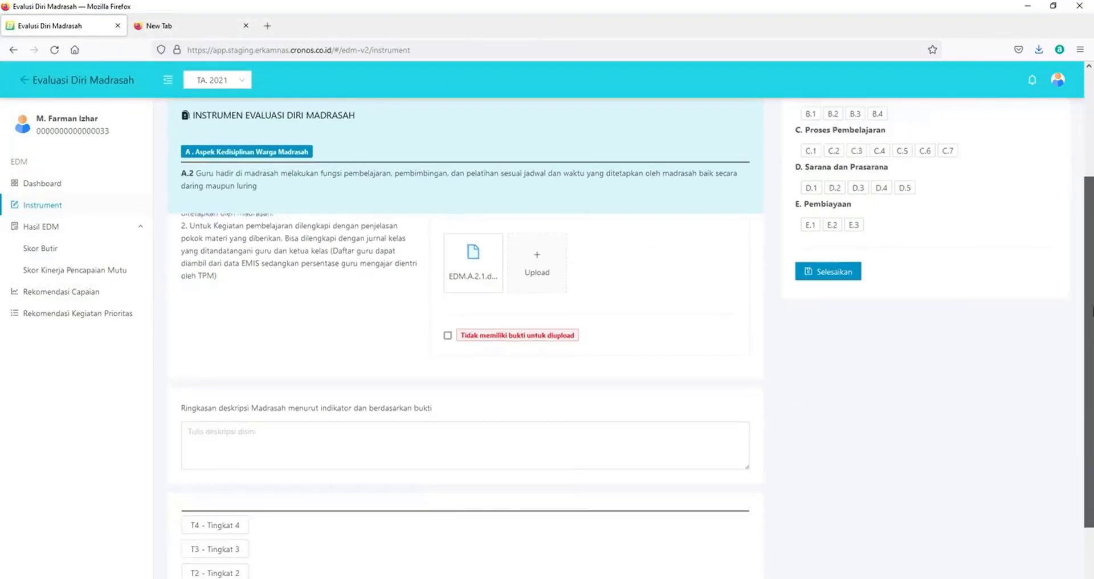
pyautogui.scroll(-1, 1092, 311)
pyautogui.click(569, 421)
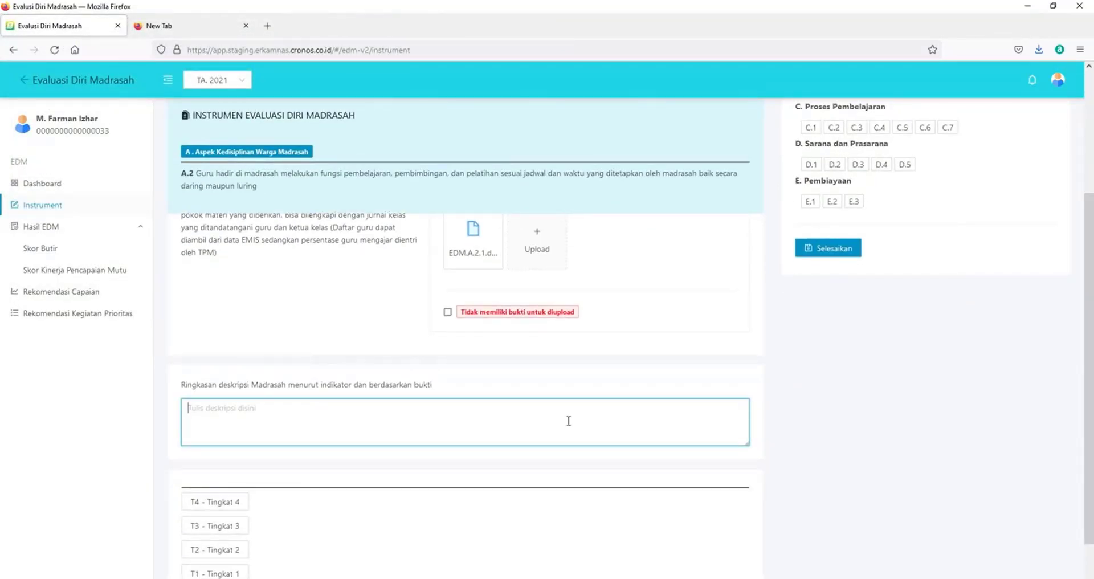
pyautogui.write('Kegiatan')
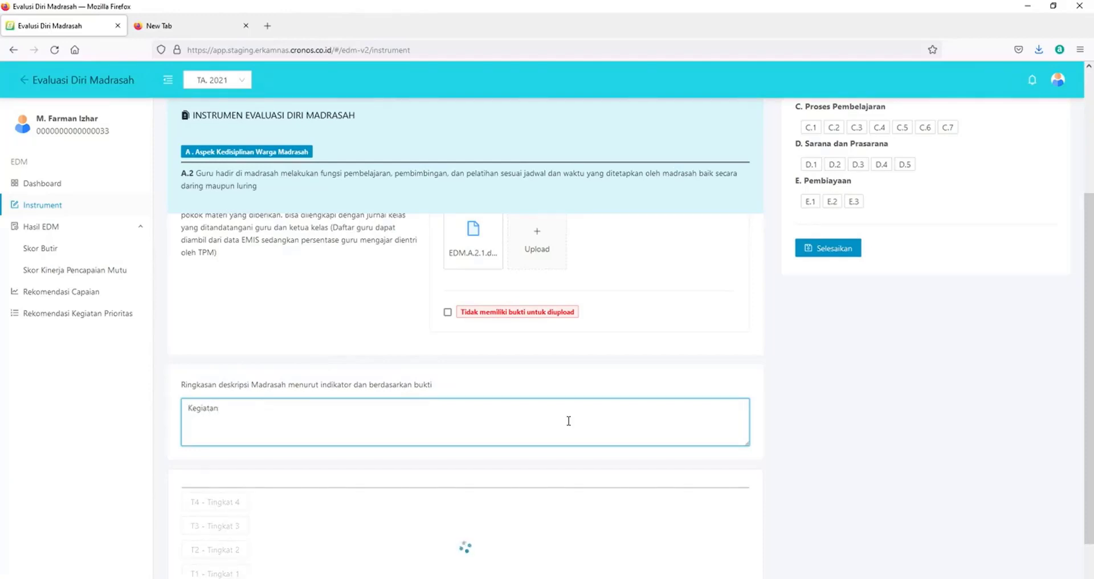
pyautogui.write(' b')
pyautogui.write('elajar ')
pyautogui.write('mengajar oleh')
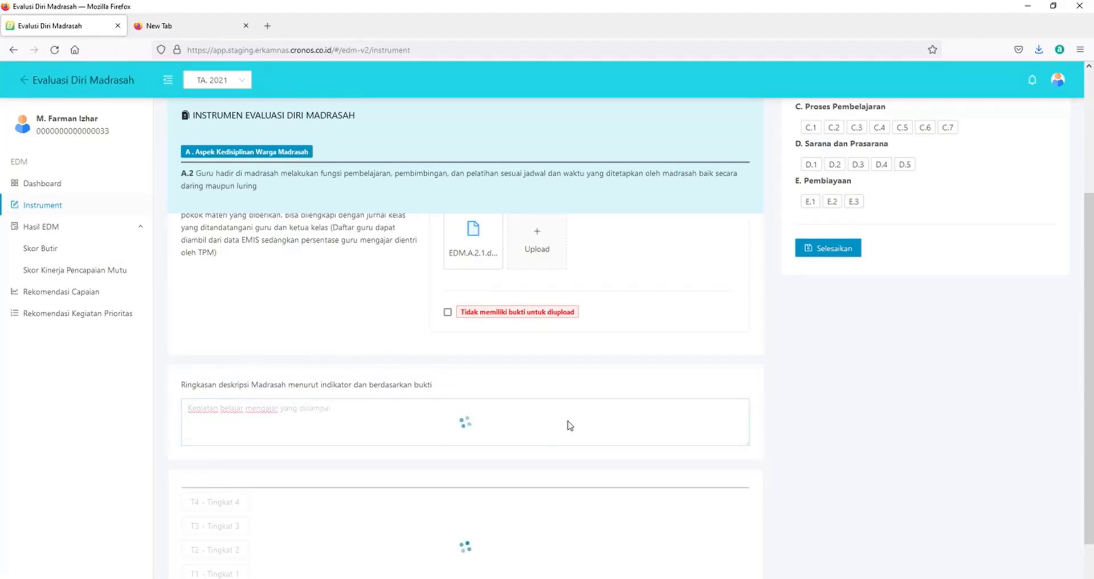
pyautogui.write('kan oleh guru belum terlaksana secara tertib dan sesuai jadwal. Hal')
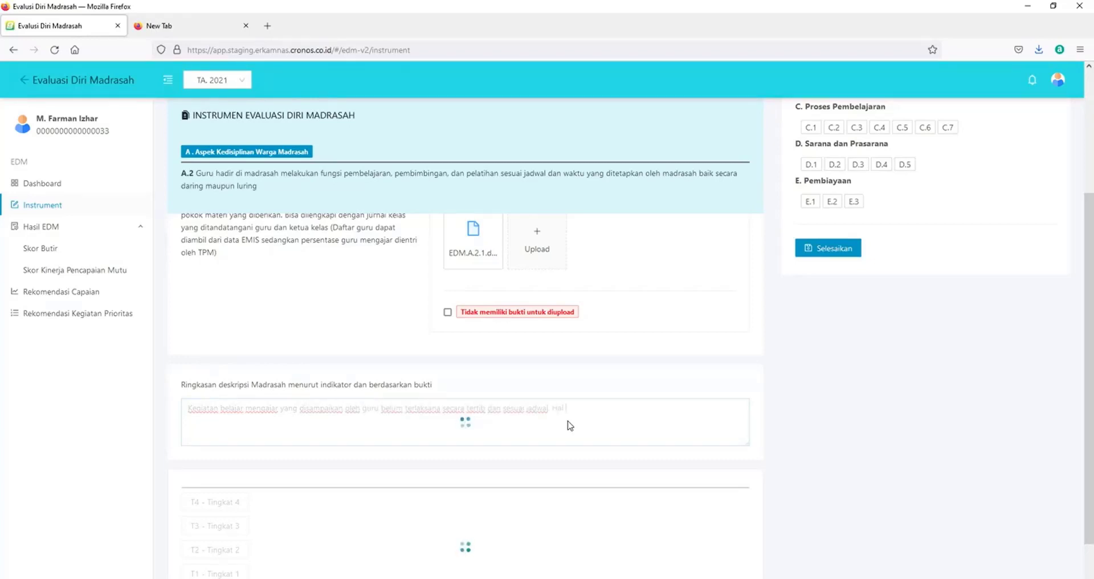
pyautogui.write(' ini dikarenakan madrasah belum memiliki RPP. Dan masih kurangnya pemahaman dalam penyusunan RPP')
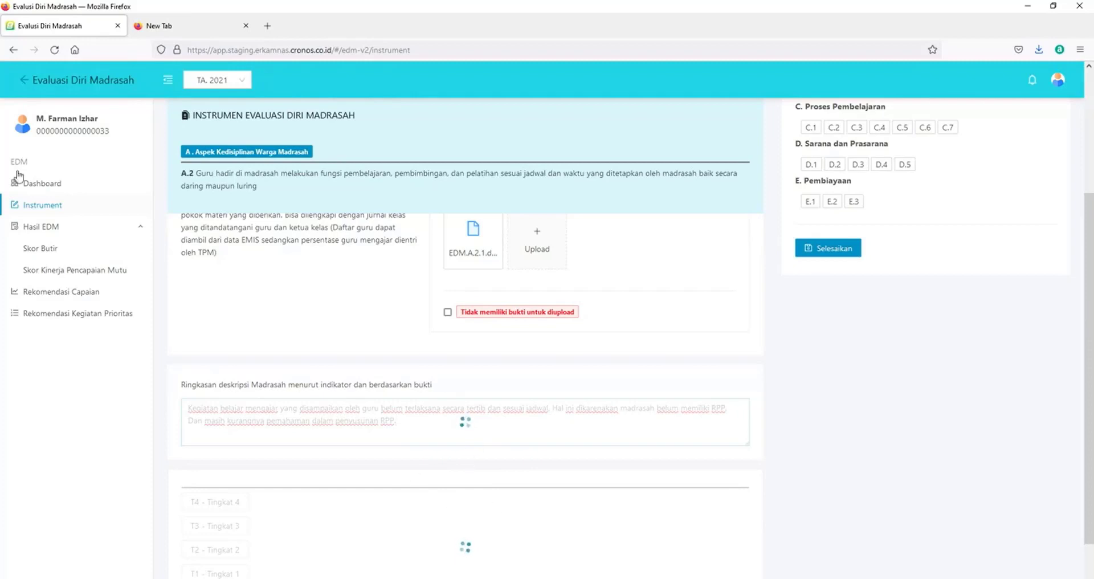
# Reload the instrument page and advance from indicator A.1 to indicator A.2
pyautogui.click(54, 51)
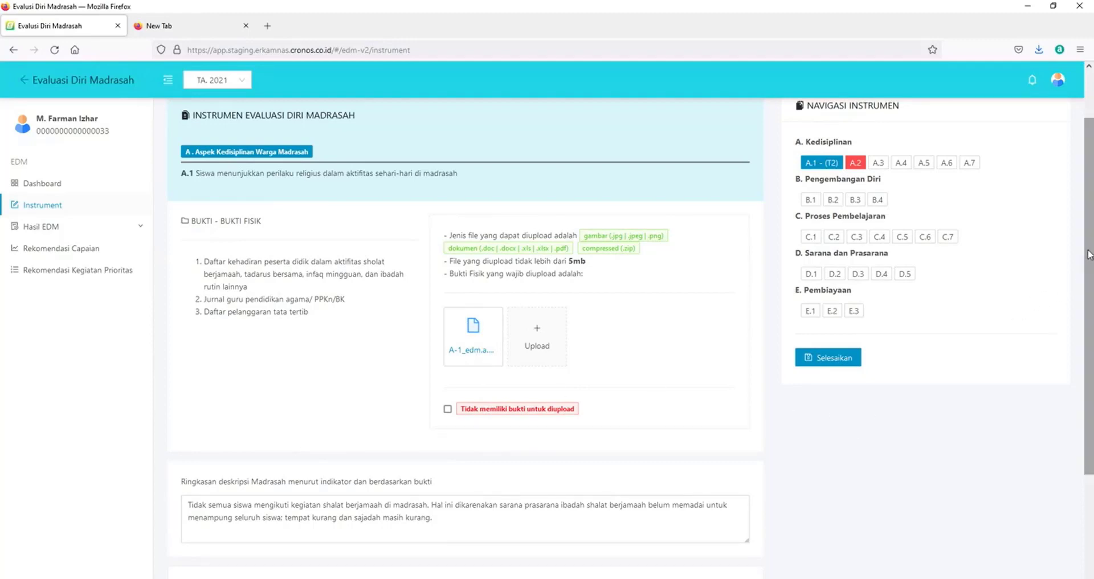
pyautogui.moveTo(1089, 254); pyautogui.dragTo(1091, 342)
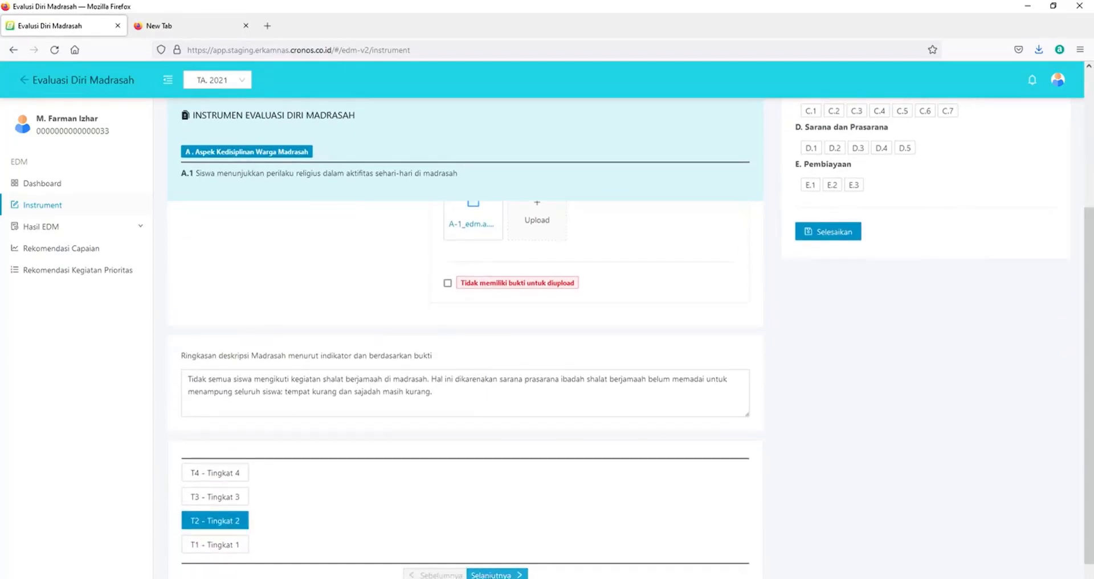
pyautogui.click(497, 575)
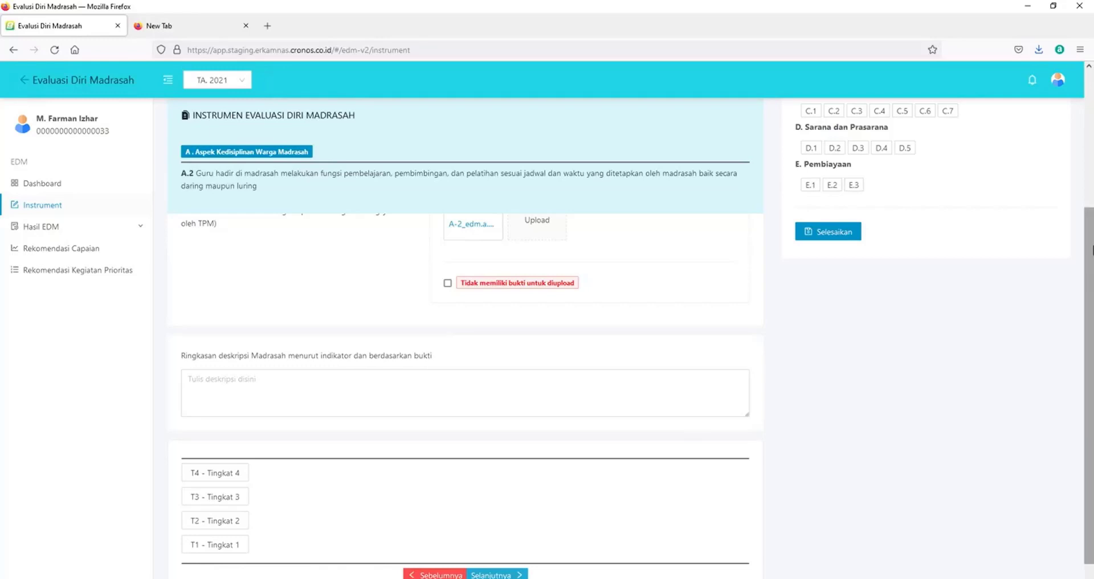
# Enter A.2's summary, from "Kegiatan belajar - mengajar yang disampaikan para guru" through "kamad dalam penyusunan RPP.", and rate the indicator T2 - Tingkat 2
pyautogui.scroll(2, 542, 564)
pyautogui.click(270, 507)
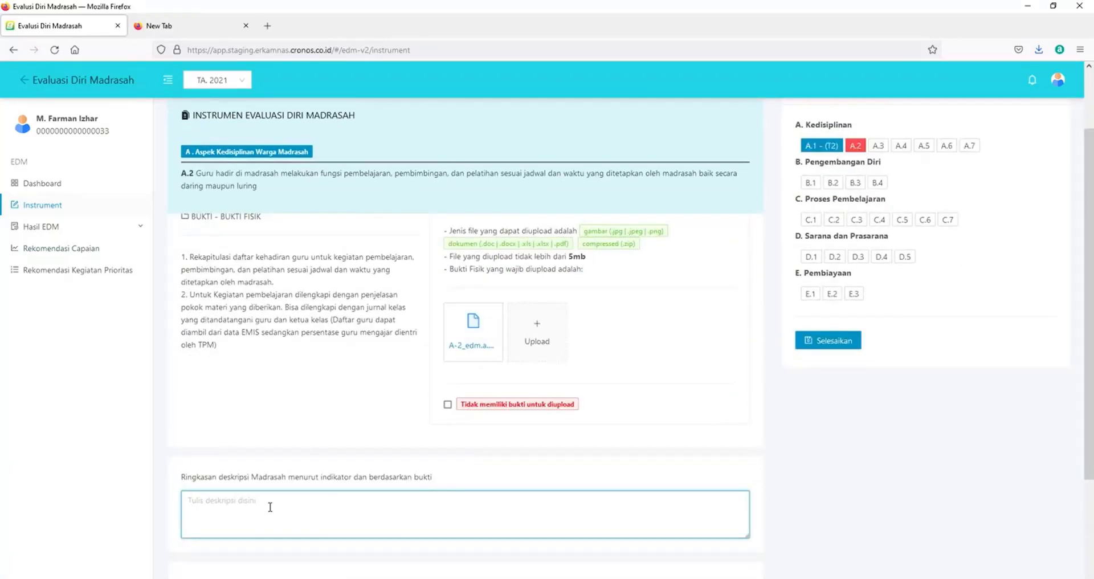
pyautogui.write('Kegiatan belajar - mengajar yang disampaikan para guru belum terlaksana secara tertib dan se')
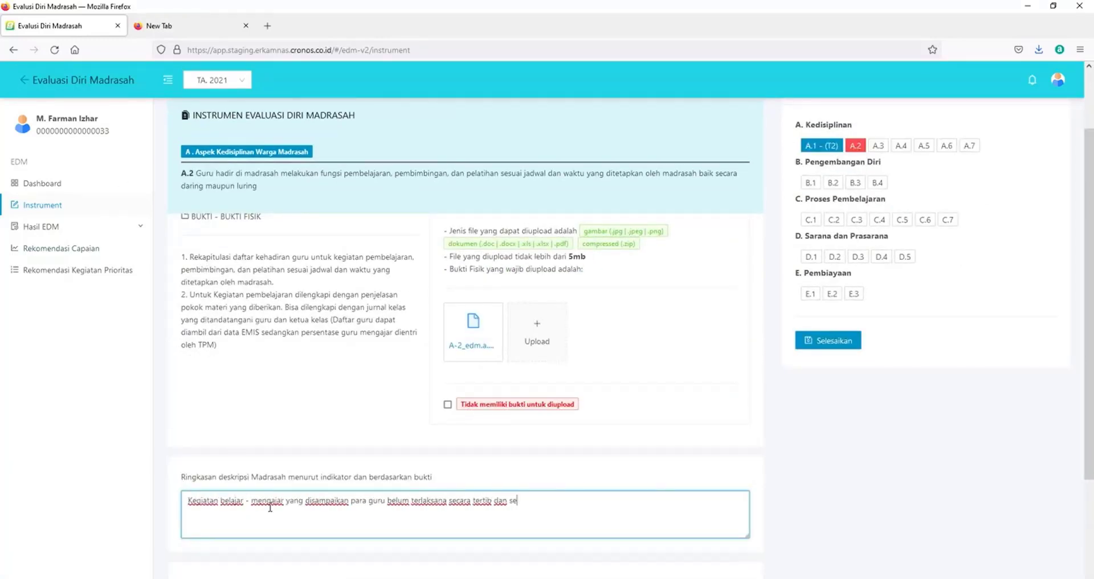
pyautogui.write('suai jadwal. Hal ini dikarenakan madrasah belum memiliki RPP serta kura')
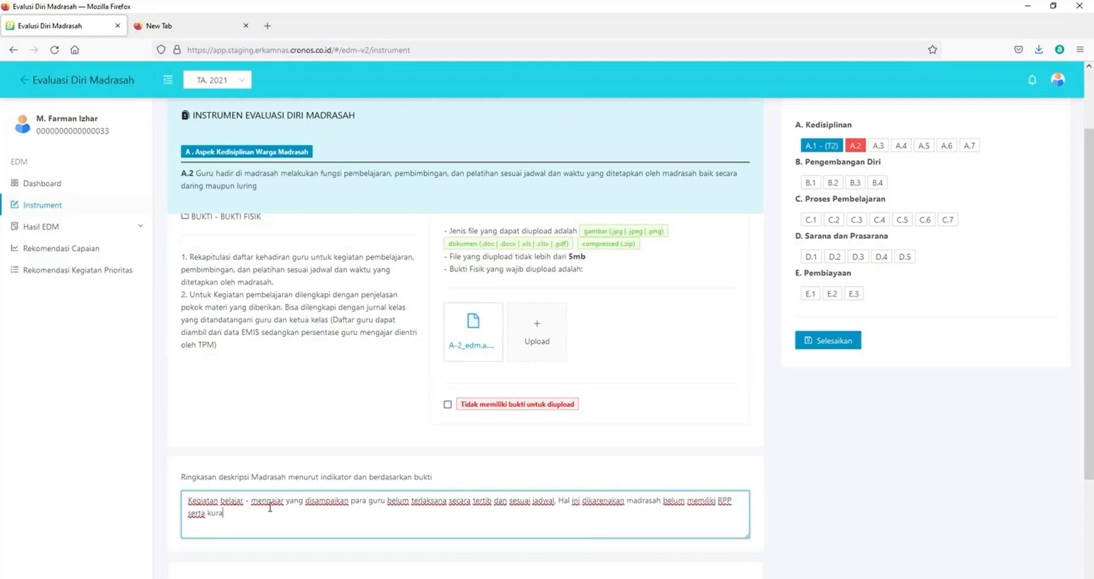
pyautogui.write('ngnya pemahaman para guru dan kamad dalam penyusunan RPP.')
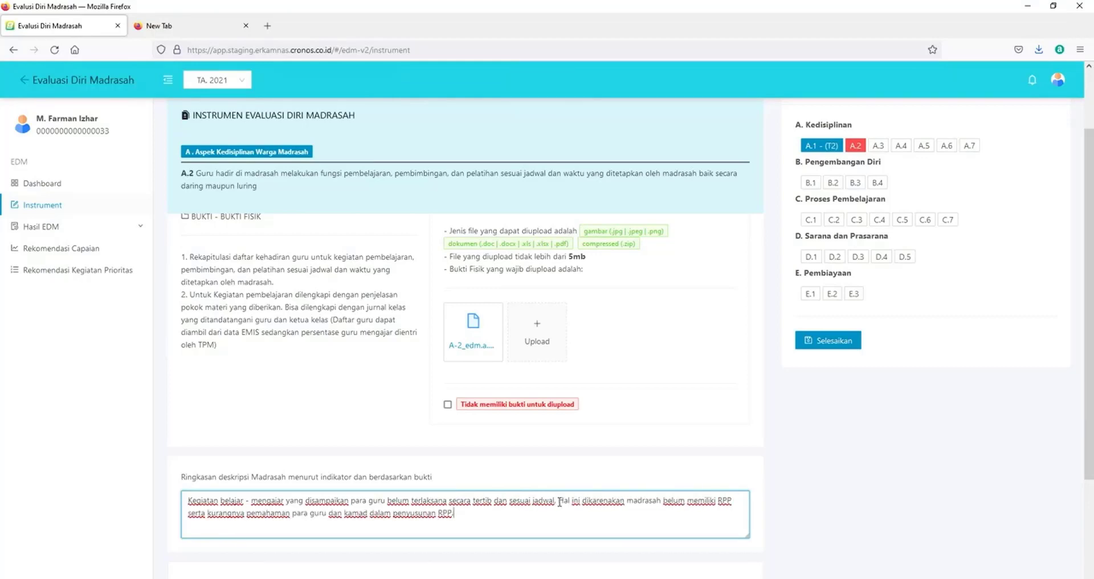
pyautogui.scroll(-3, 220, 496)
pyautogui.click(216, 494)
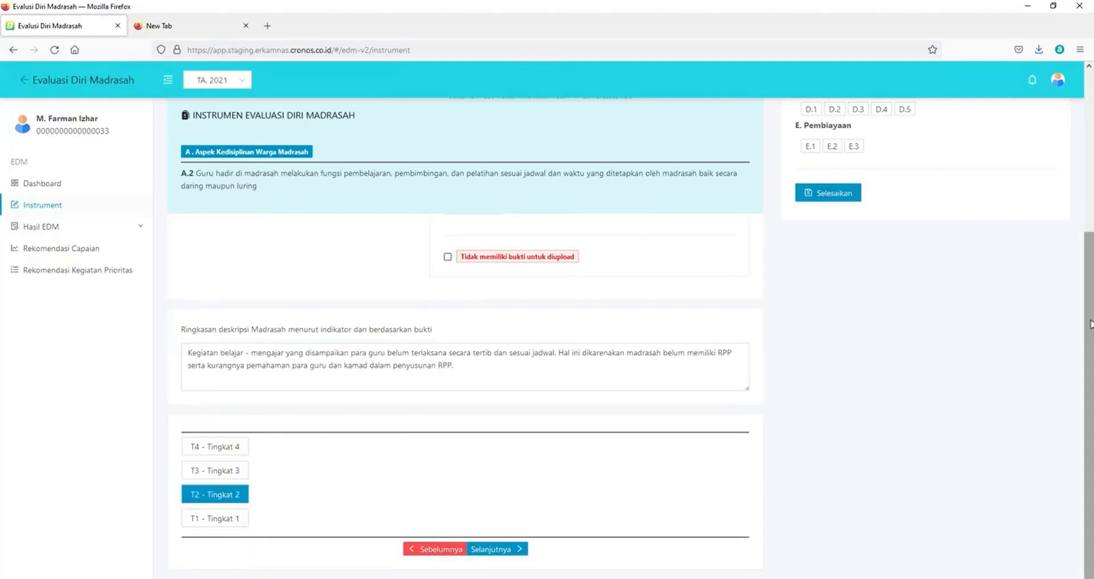
# Go to indicator A.3 and upload the Word document EDM.A.3.1 as its physical evidence
pyautogui.moveTo(1091, 330); pyautogui.dragTo(1091, 219)
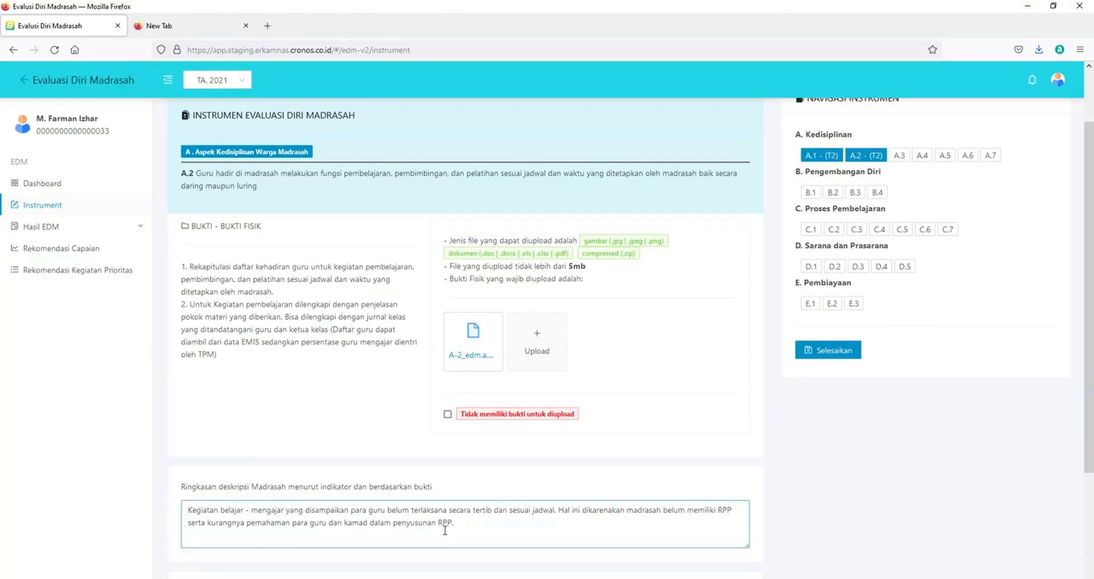
pyautogui.click(899, 155)
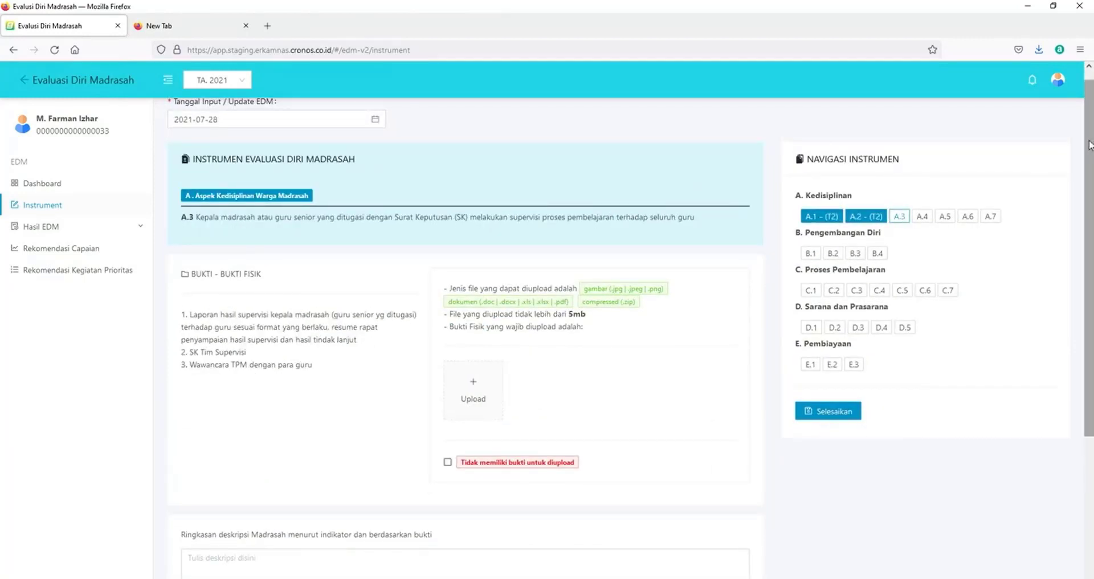
pyautogui.moveTo(1089, 143)
pyautogui.mouseDown()
pyautogui.moveTo(1091, 181)
pyautogui.moveTo(1091, 127)
pyautogui.mouseUp()
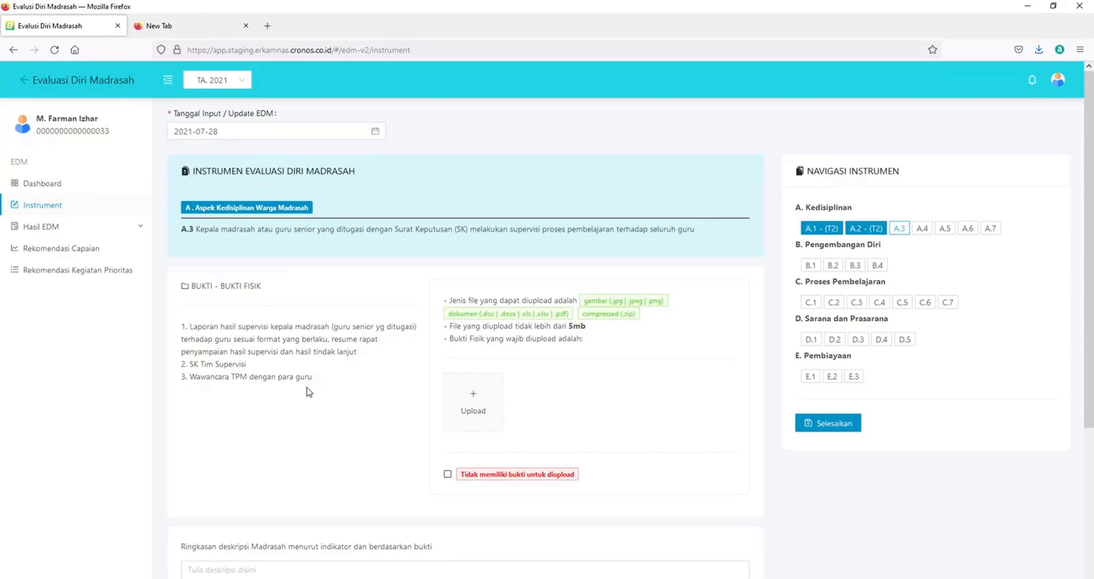
pyautogui.click(465, 404)
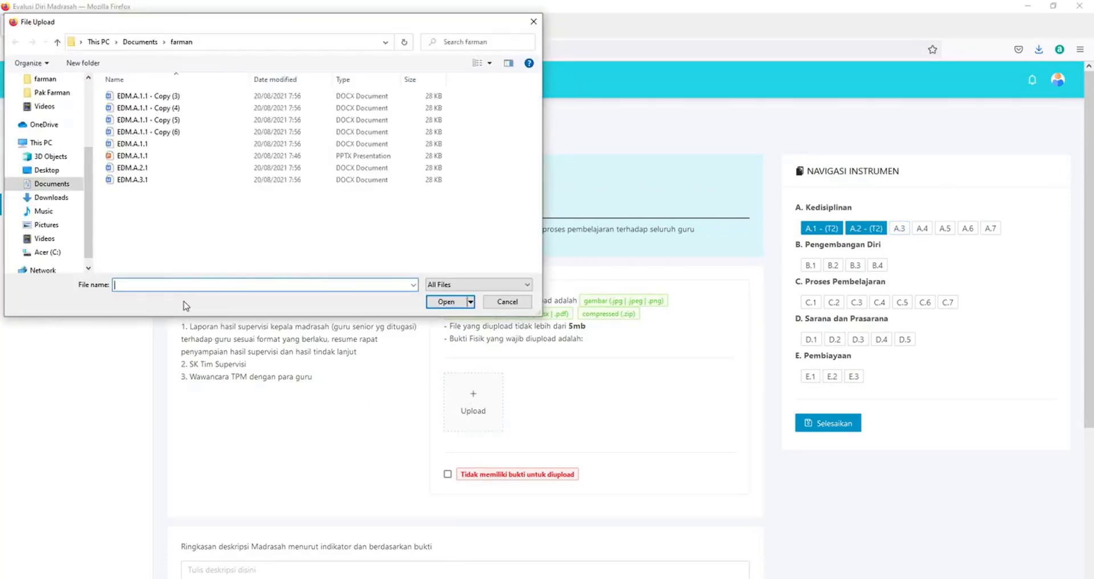
pyautogui.click(131, 180)
pyautogui.press('Return')
# Enter A.3's summary: "Supervisi belum berjalan dengan baik krn masih ditangani oleh kamad, belum terdapat tim supervisi, dan supervisi masih dilakukan secara manual oleh kamad."
pyautogui.click(291, 570)
pyautogui.write('S')
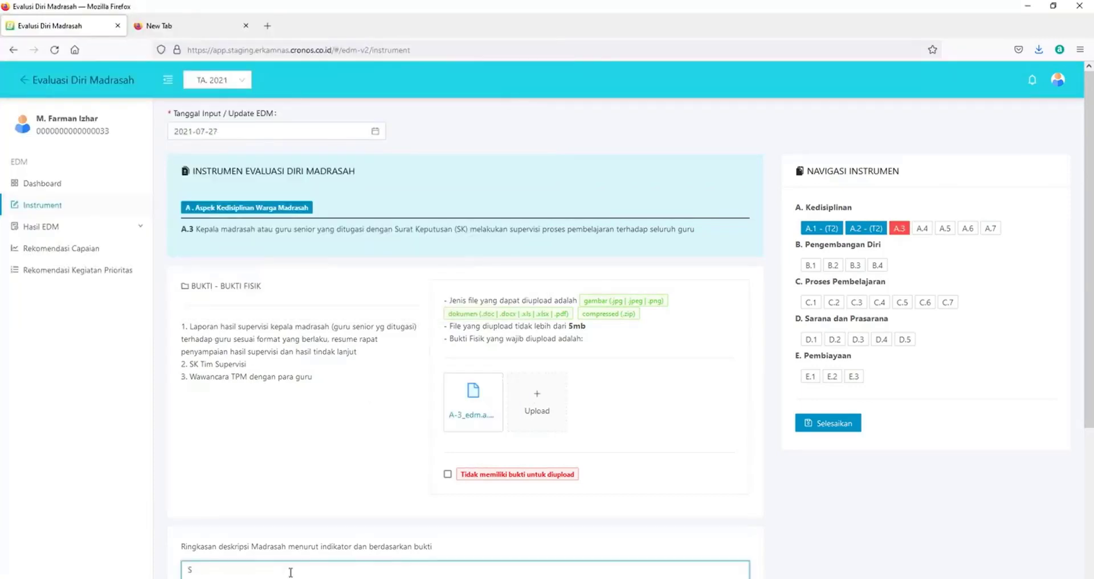
pyautogui.write('upervisi belum berjalan dengan baik')
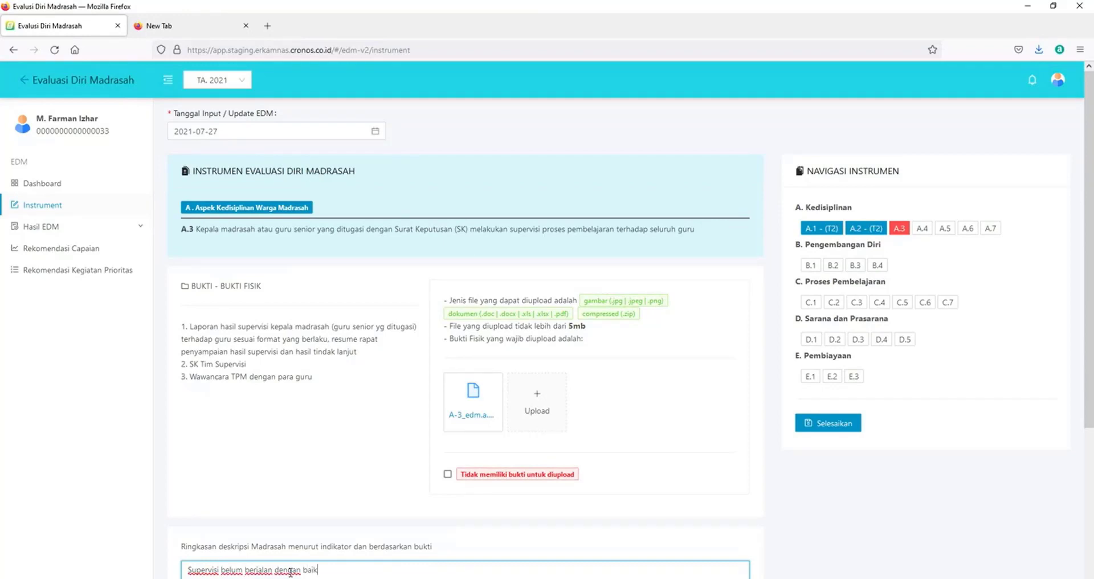
pyautogui.write(' krn masih ditangani ole')
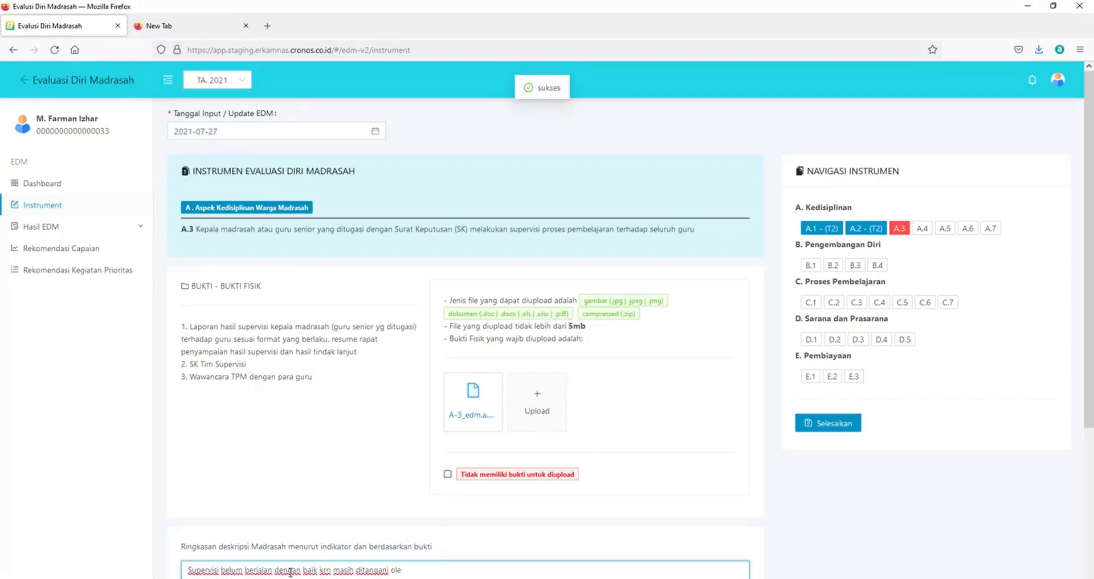
pyautogui.write('h kamad, b')
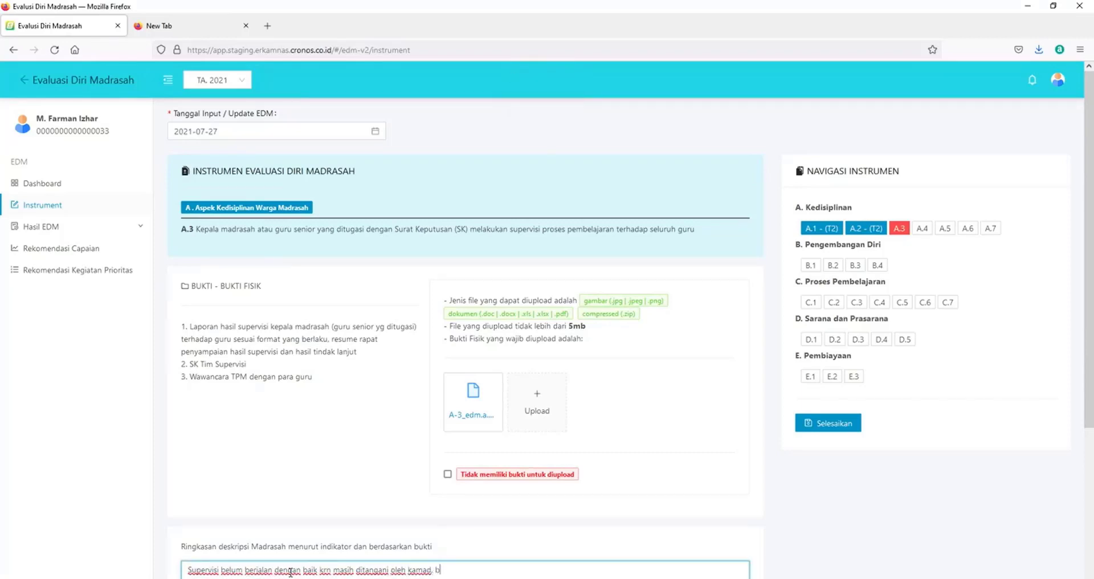
pyautogui.write('elum terdapat tim superv')
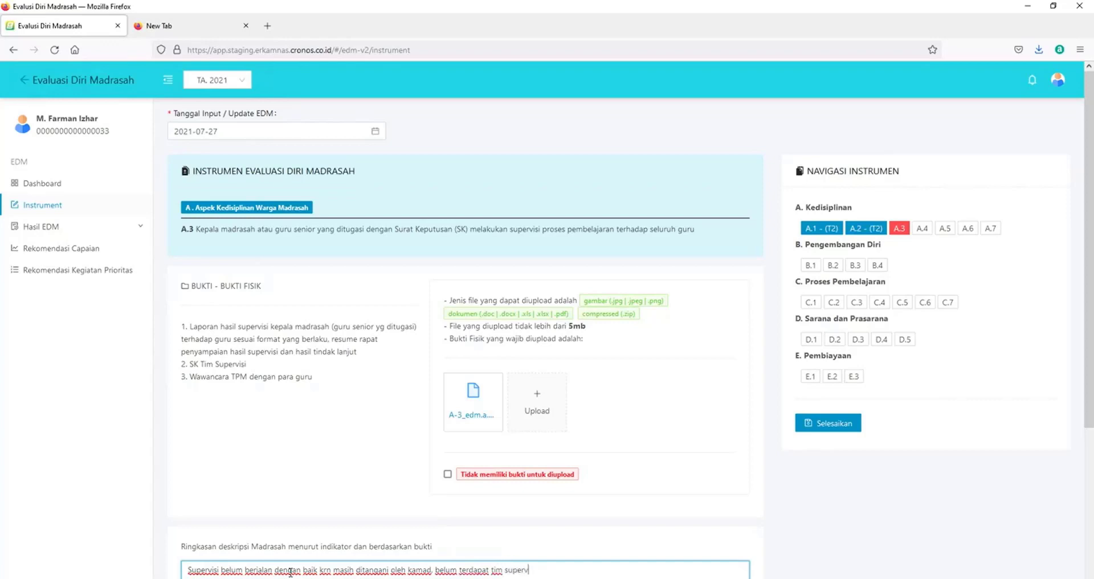
pyautogui.write('isi, dan supervisi masih')
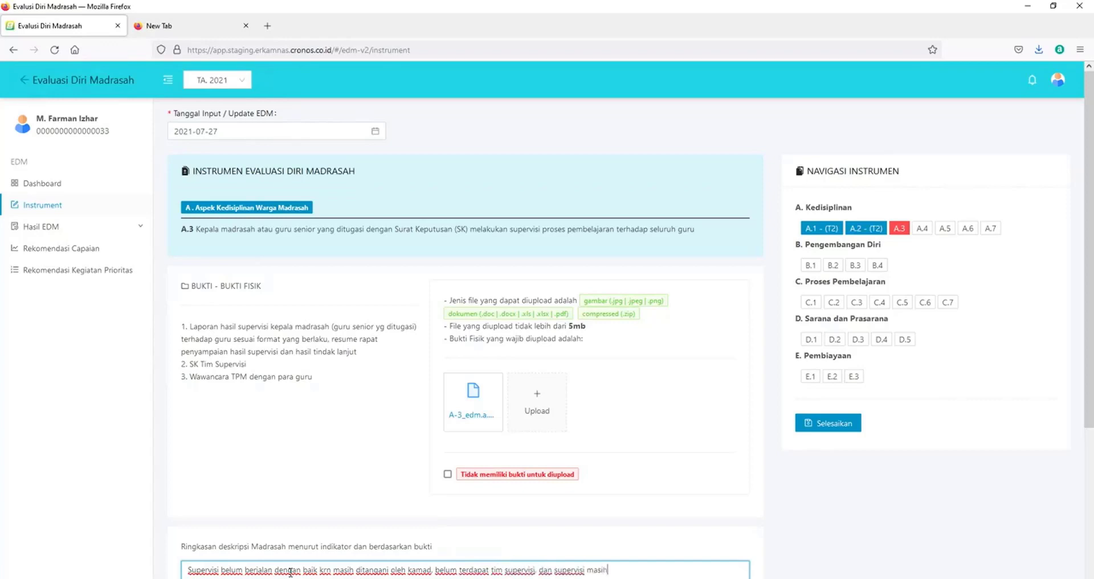
pyautogui.write(' dilakukan secara manual')
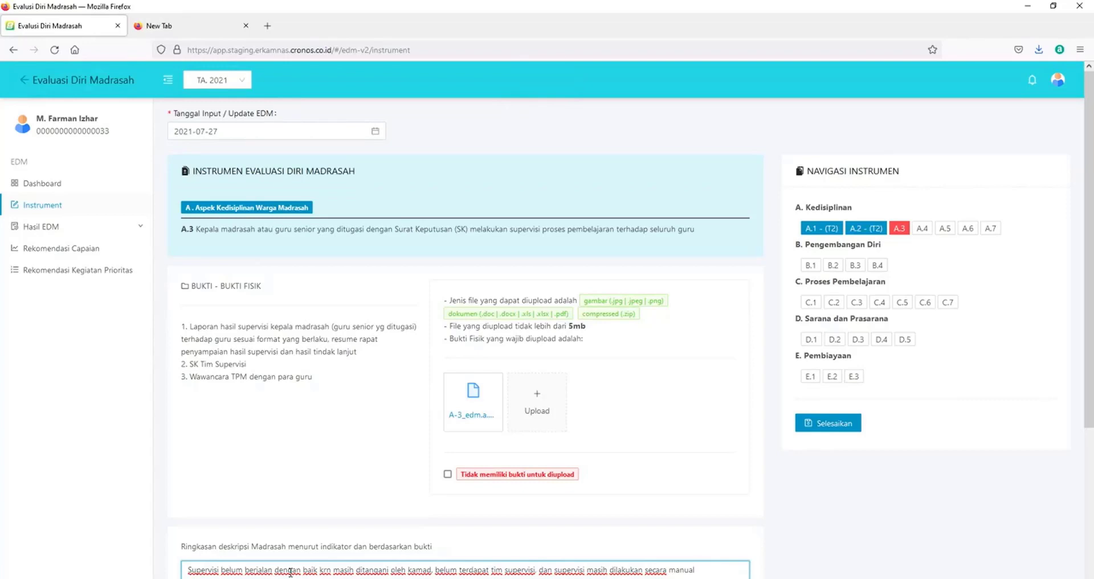
pyautogui.write('oleh kamad.')
pyautogui.click(535, 570)
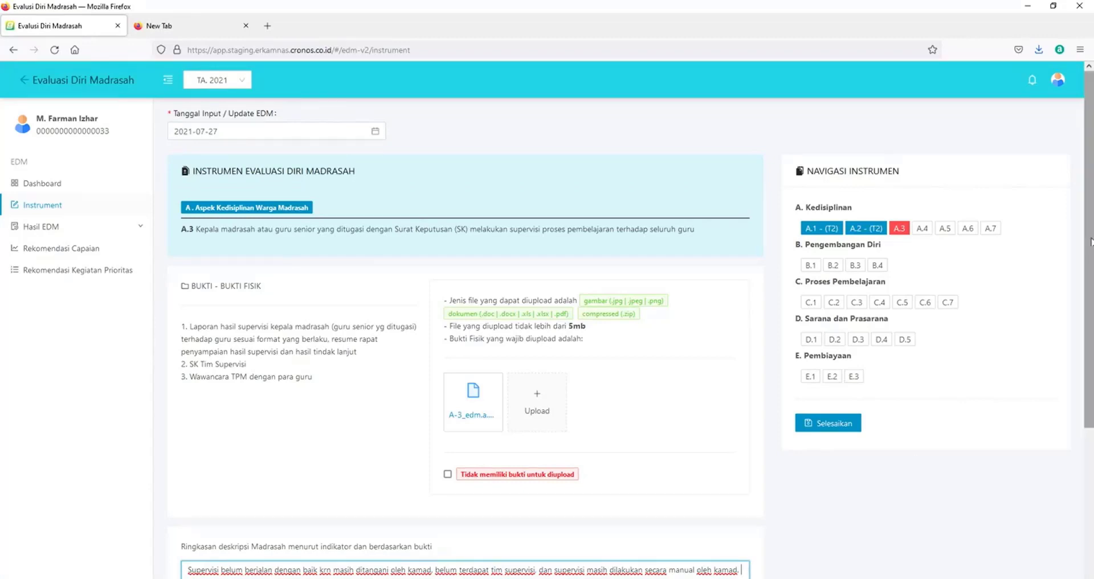
# Rate indicator A.3 as T1 - Tingkat 1 and go to indicator A.4
pyautogui.scroll(-4, 615, 575)
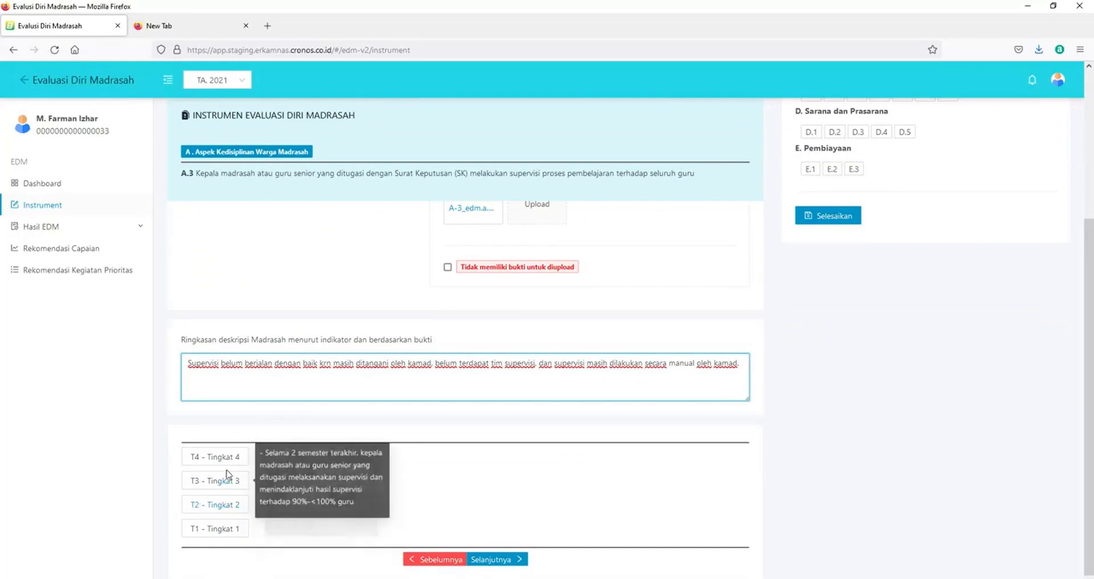
pyautogui.moveTo(230, 462)
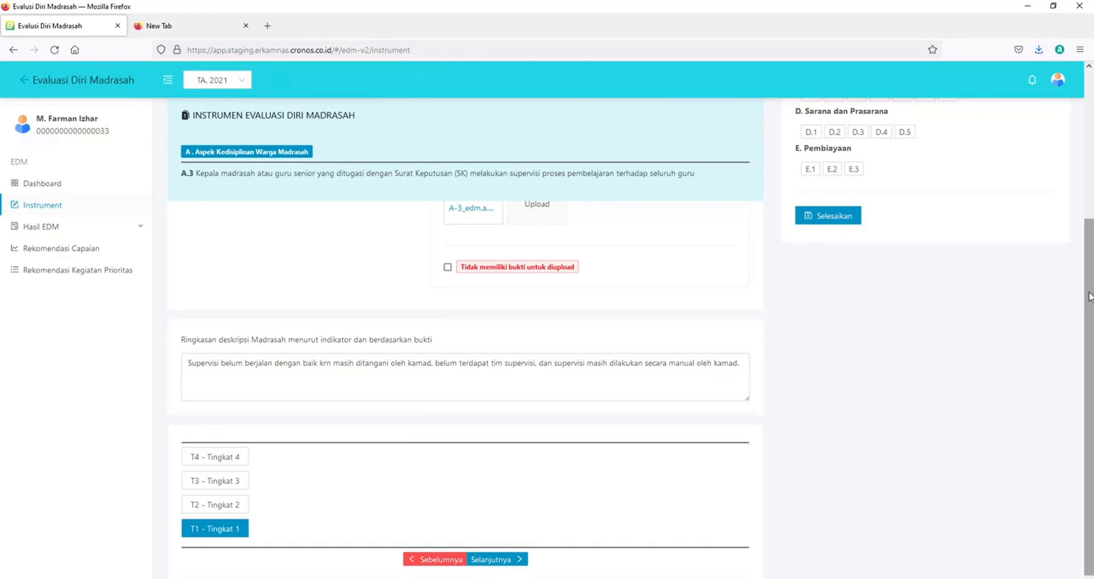
pyautogui.moveTo(1090, 296); pyautogui.dragTo(1088, 193)
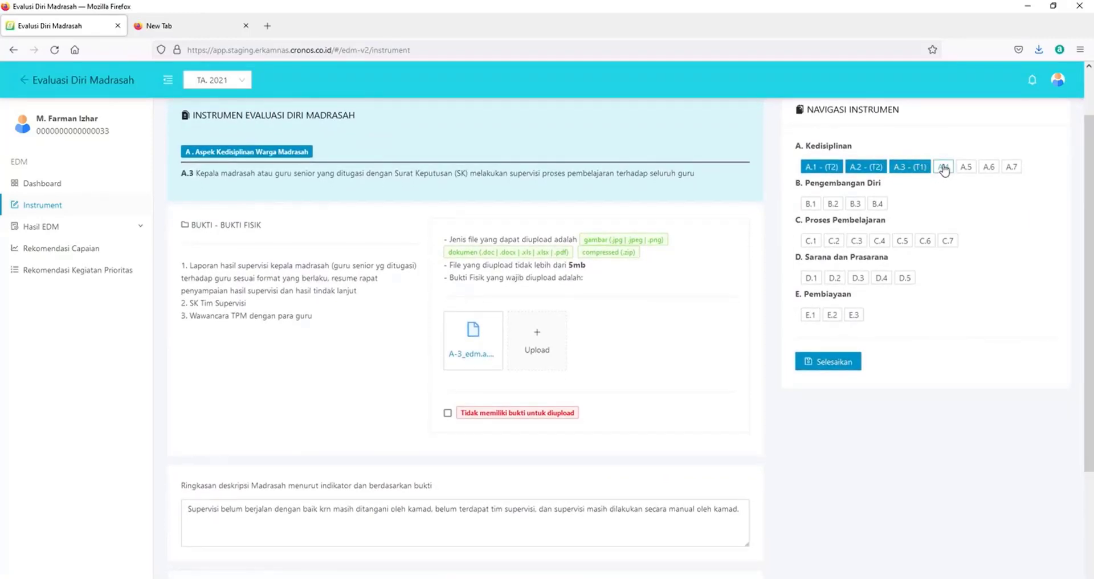
pyautogui.click(943, 167)
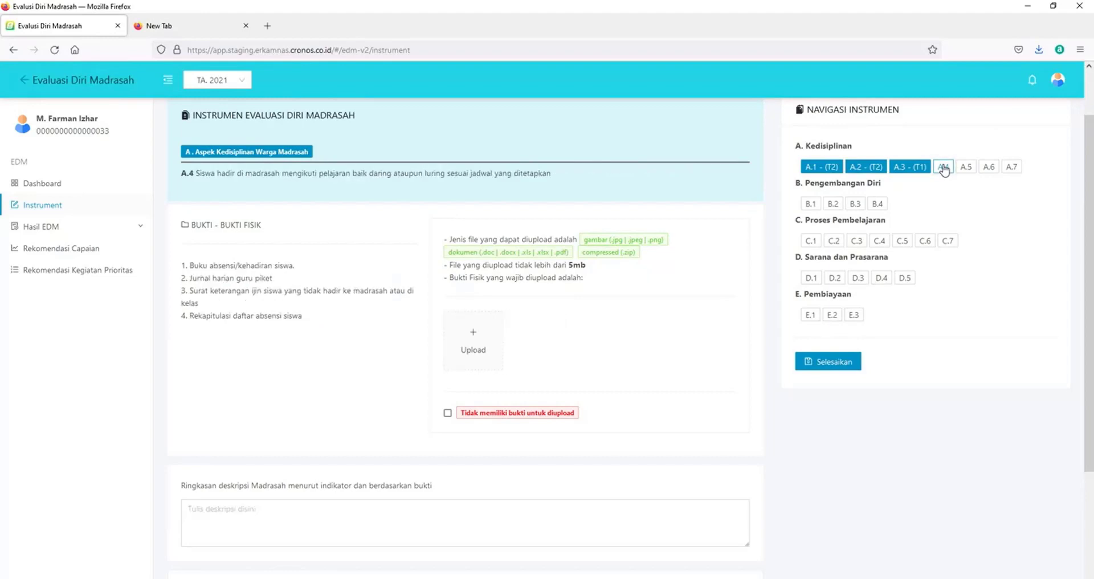